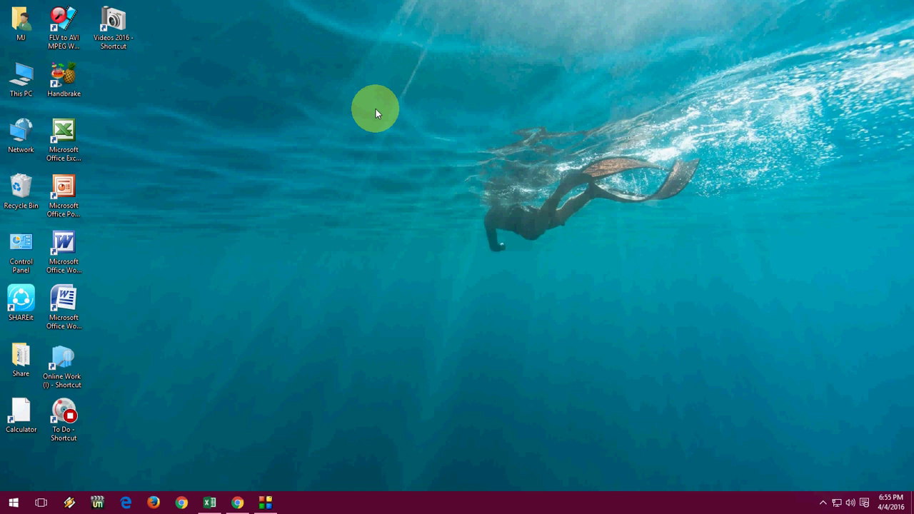
Bring Chrome to the front, showing Google's search results for 'x-rates'
{"action": "left_click", "coordinate": [237, 502]}
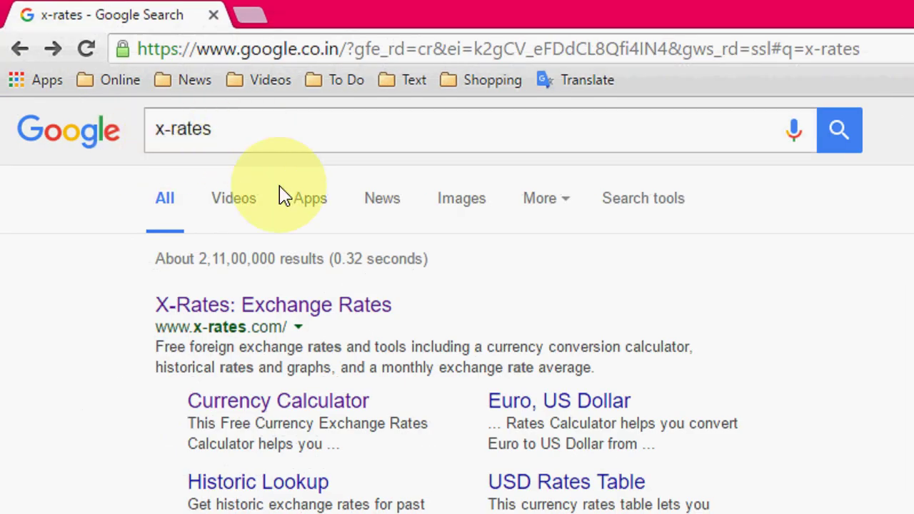
Open the X-Rates rates table for USD - US Dollar, then switch to the blank Excel workbook
{"action": "left_click", "coordinate": [278, 308]}
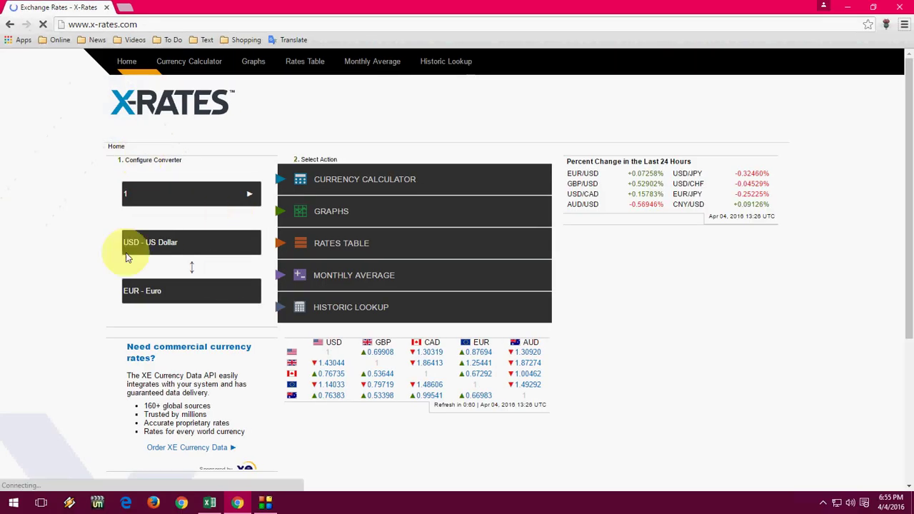
{"action": "left_click", "coordinate": [191, 243]}
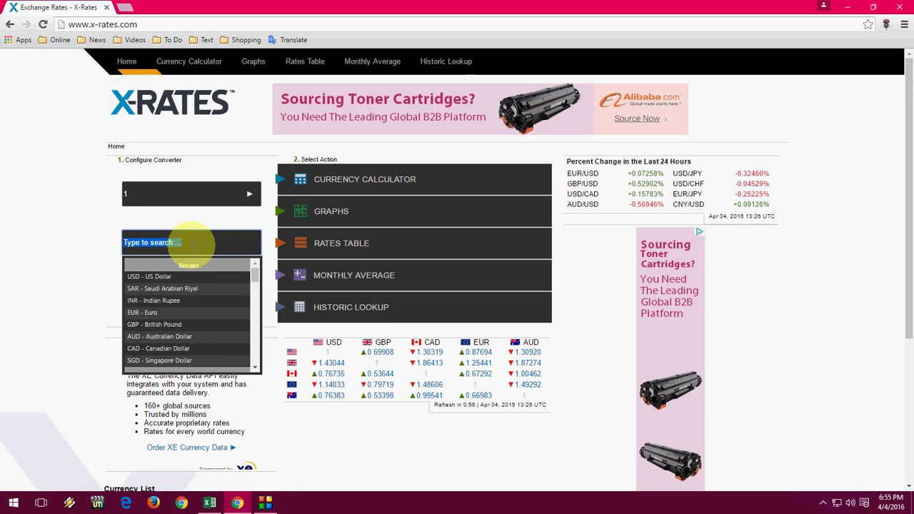
{"action": "left_click", "coordinate": [172, 274]}
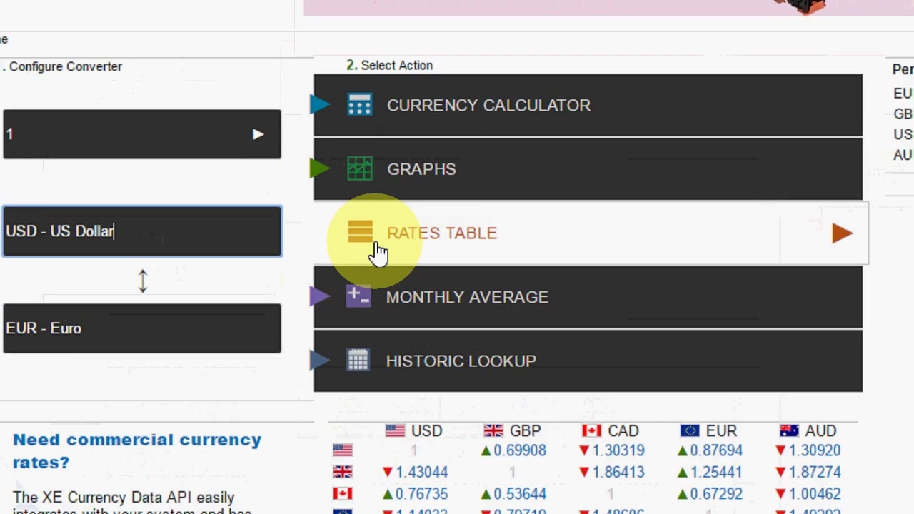
{"action": "left_click", "coordinate": [457, 249]}
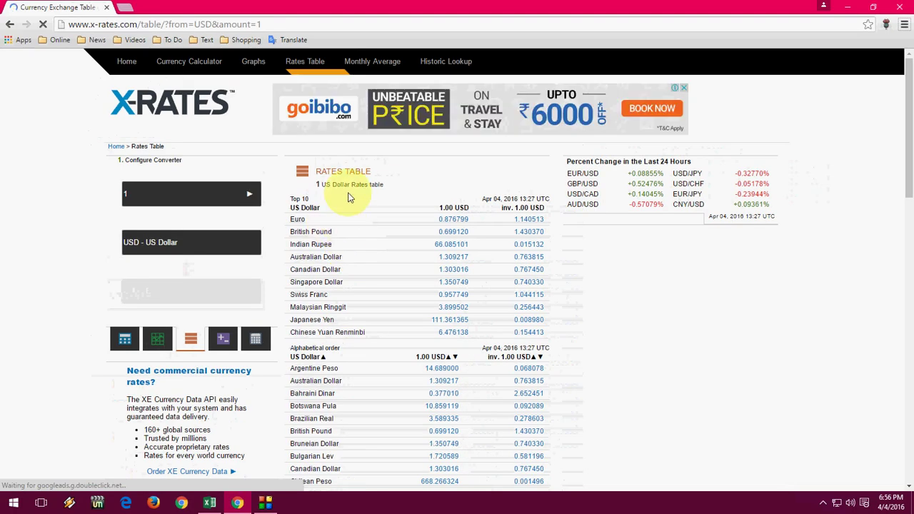
{"action": "left_click", "coordinate": [209, 502]}
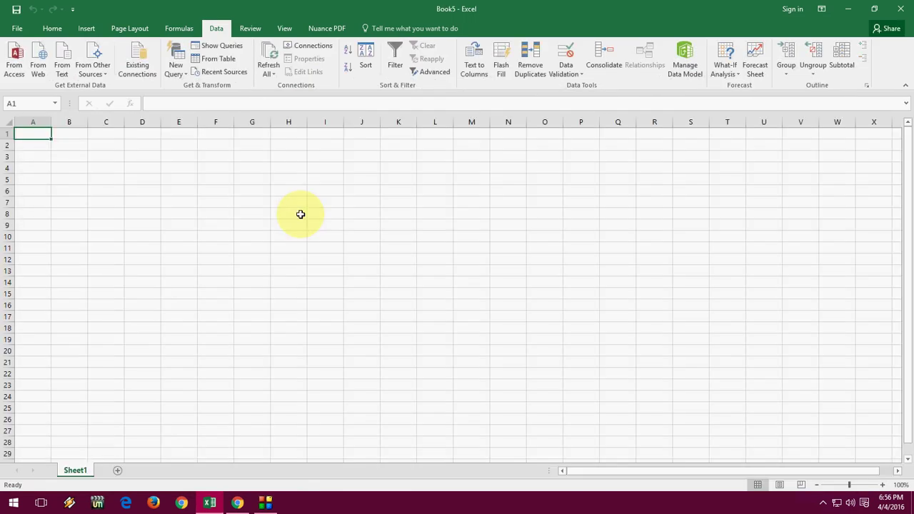
Select cell C3 and start a From Web query, moving the New Web Query window left
{"action": "left_click", "coordinate": [247, 204]}
{"action": "scroll", "coordinate": [248, 207], "scroll_direction": "up", "scroll_amount": 3}
{"action": "scroll", "coordinate": [246, 211], "scroll_direction": "up", "scroll_amount": 3}
{"action": "left_click", "coordinate": [229, 191]}
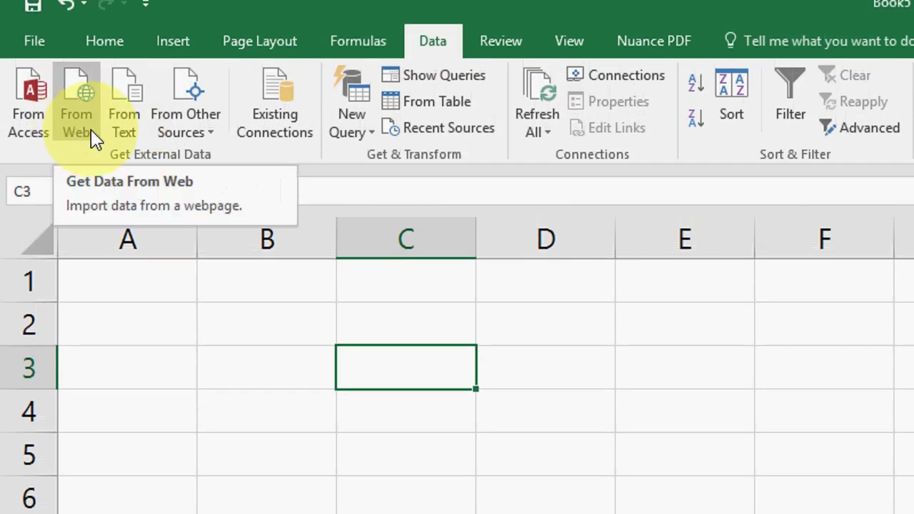
{"action": "left_click", "coordinate": [79, 134]}
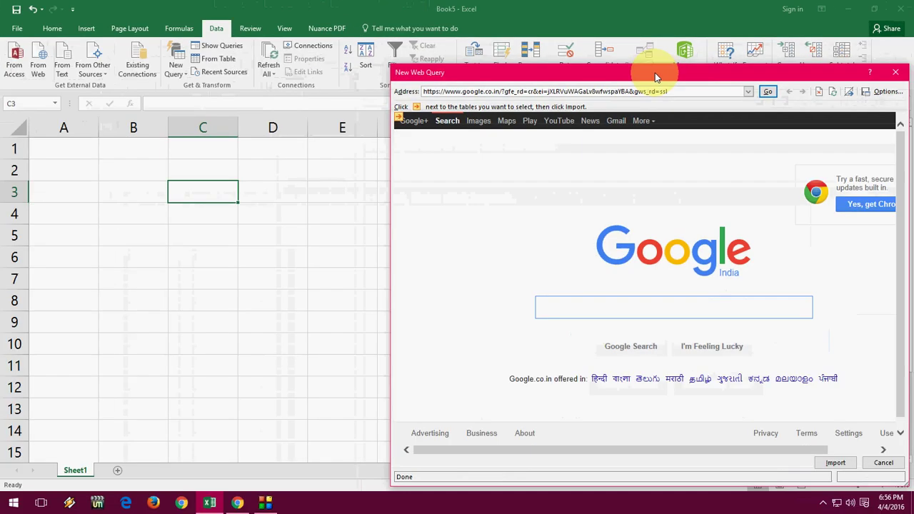
{"action": "left_click_drag", "start_coordinate": [648, 71], "coordinate": [504, 62]}
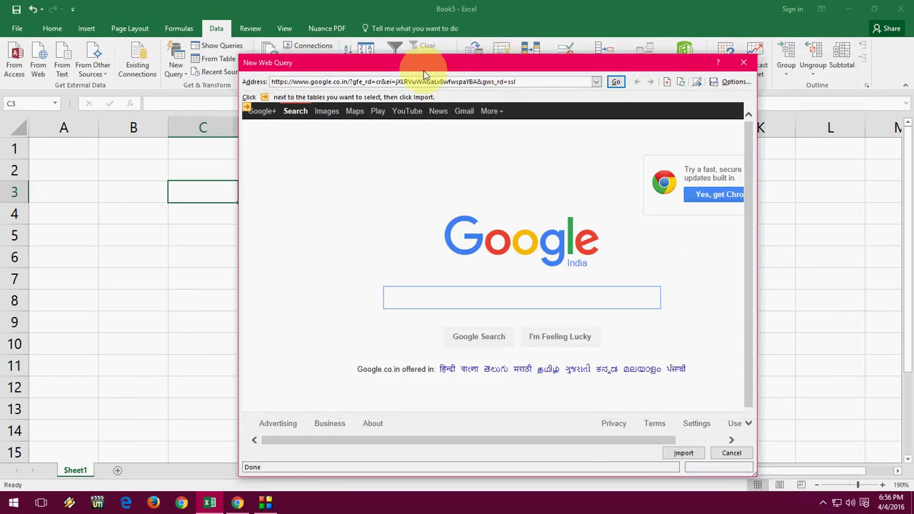
Copy the X-Rates US Dollar table's web address from Chrome and return to Excel
{"action": "left_click", "coordinate": [238, 504]}
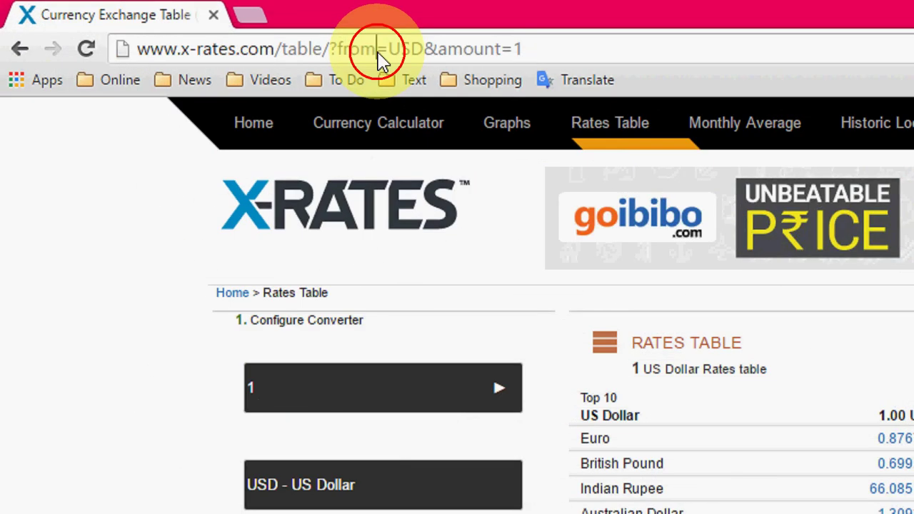
{"action": "right_click", "coordinate": [236, 33]}
{"action": "left_click", "coordinate": [307, 93]}
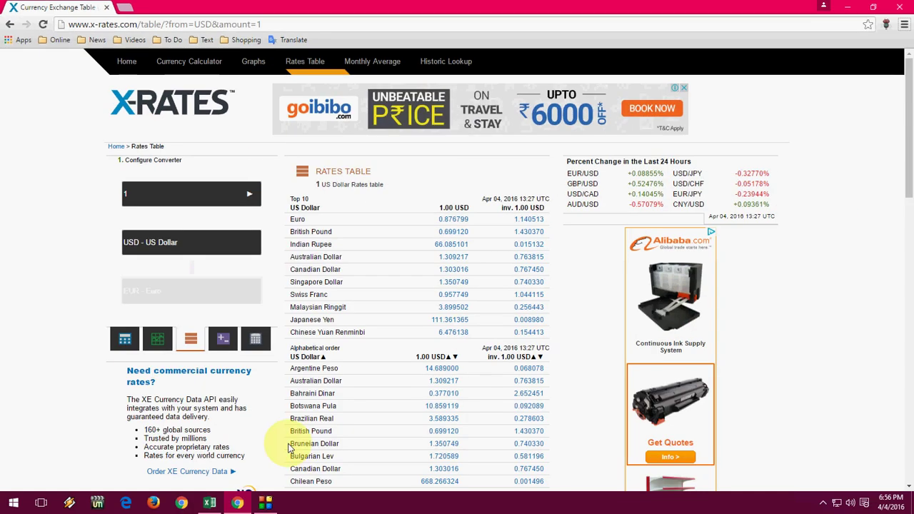
{"action": "left_click", "coordinate": [209, 502]}
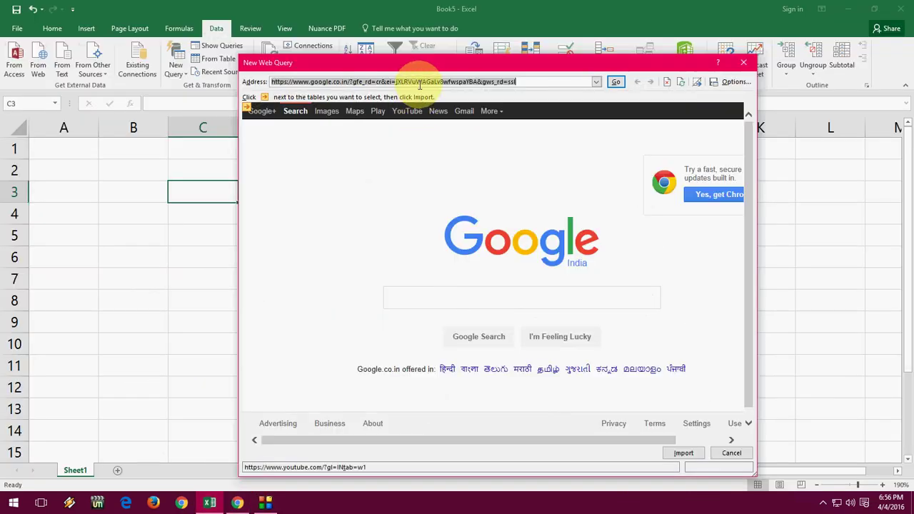
Paste the X-Rates table address into the web query and load it, declining both script errors
{"action": "left_click", "coordinate": [420, 84]}
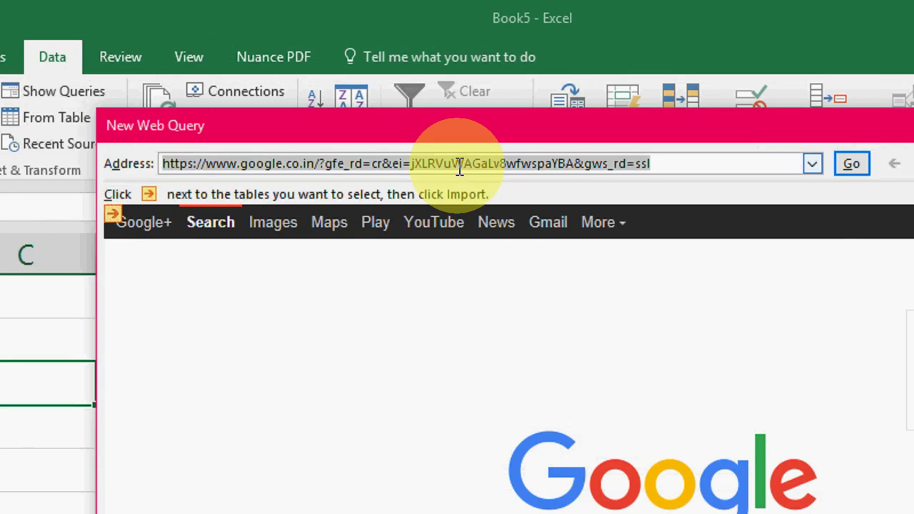
{"action": "right_click", "coordinate": [447, 140]}
{"action": "left_click", "coordinate": [520, 235]}
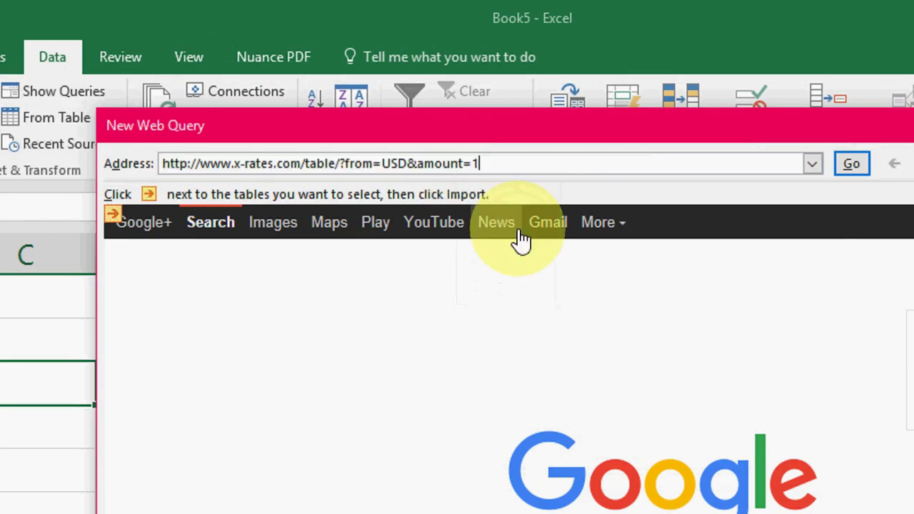
{"action": "left_click", "coordinate": [833, 167]}
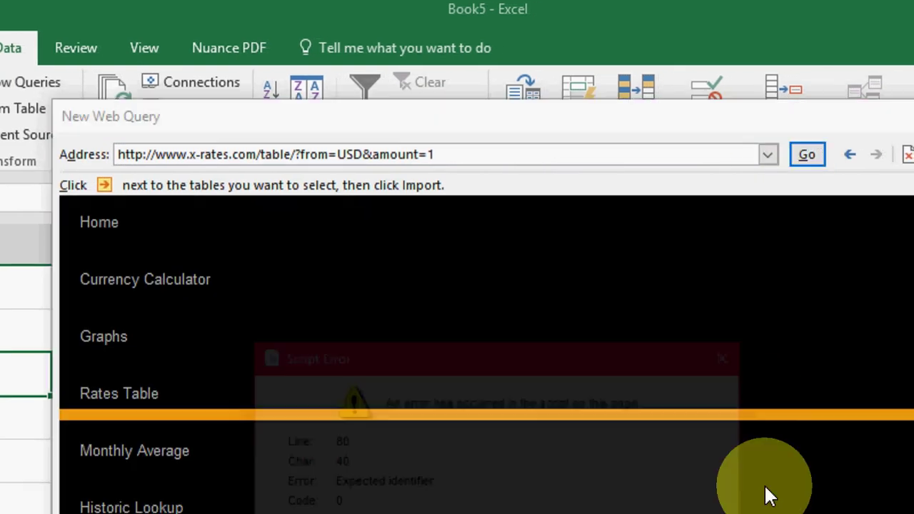
{"action": "left_click", "coordinate": [520, 494]}
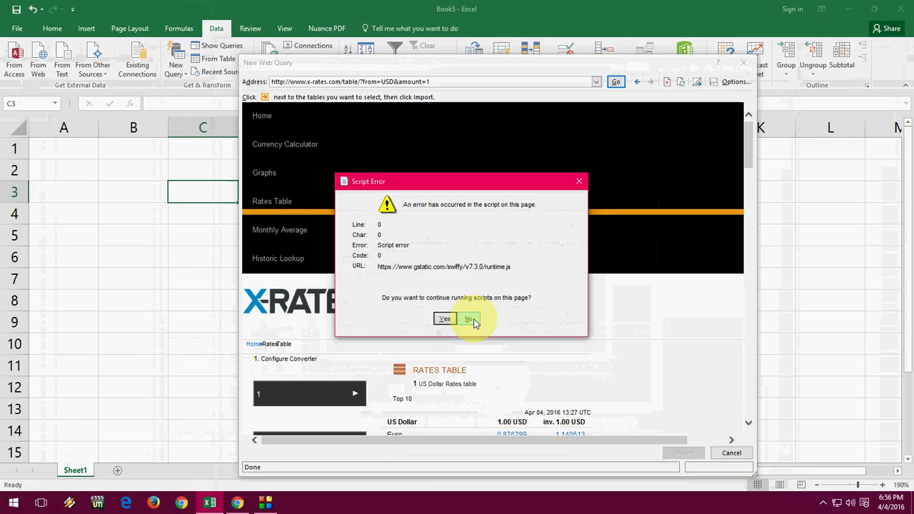
{"action": "left_click", "coordinate": [469, 319]}
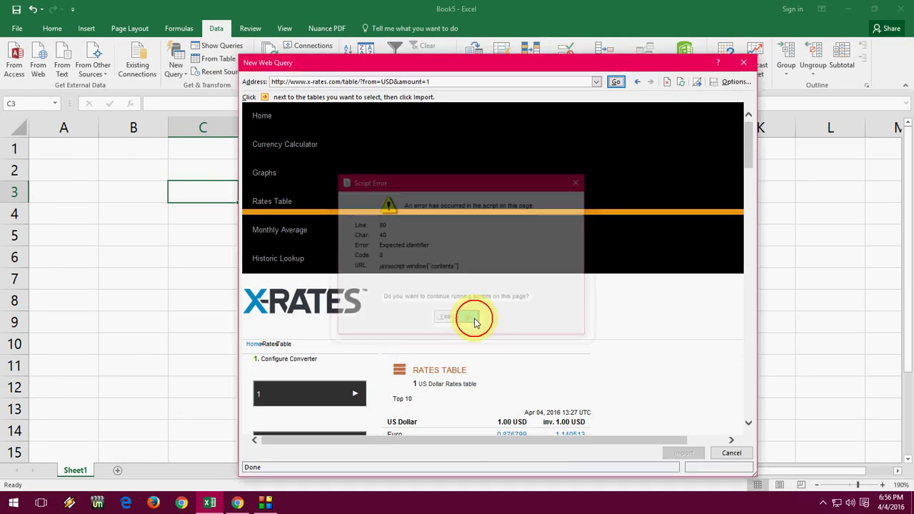
Mark the Top 10 US Dollar rates table and import it
{"action": "left_click_drag", "start_coordinate": [748, 139], "coordinate": [749, 175]}
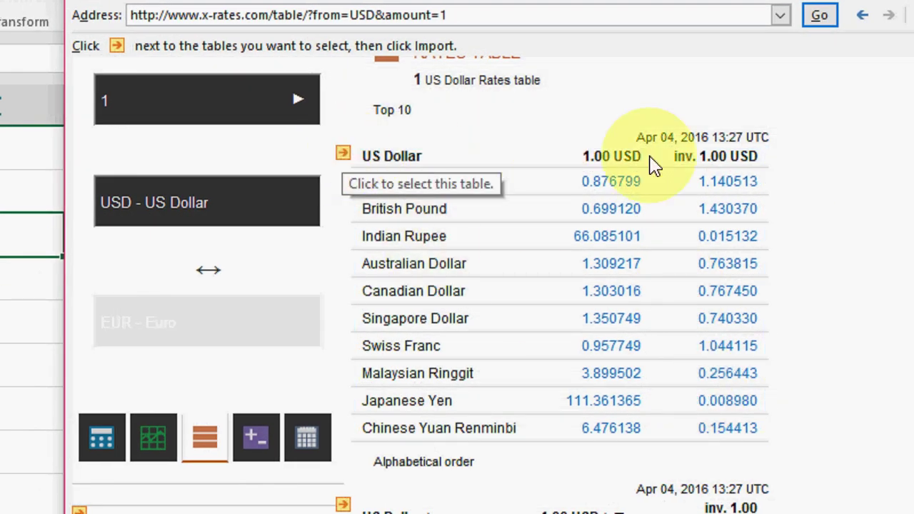
{"action": "left_click", "coordinate": [344, 155]}
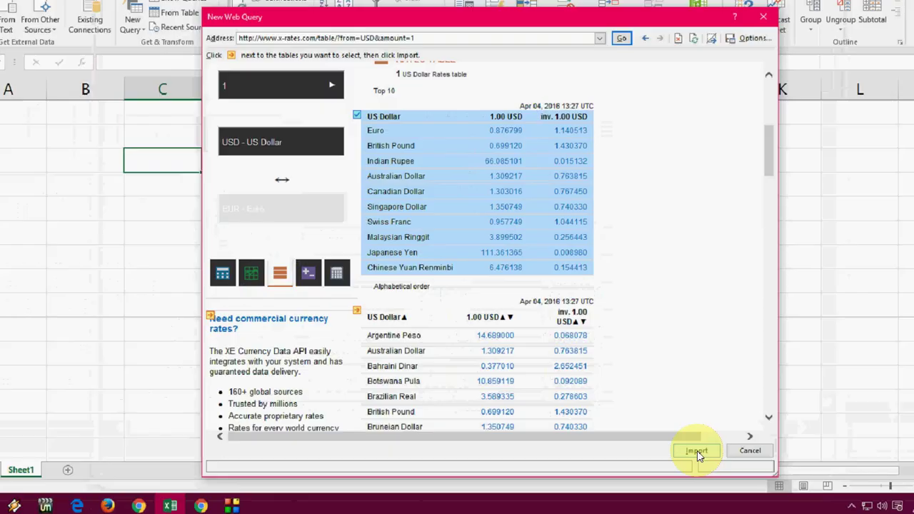
{"action": "left_click", "coordinate": [683, 453]}
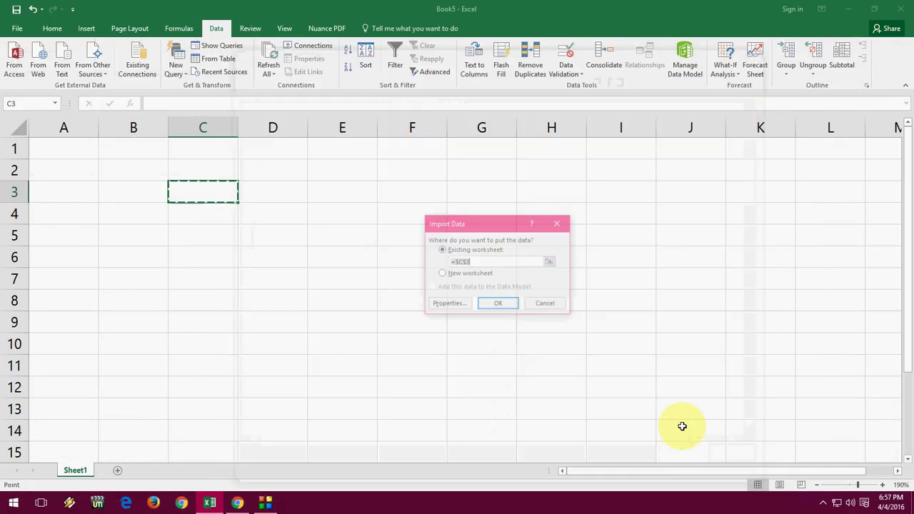
Place the imported X-Rates table at cell C3
{"action": "left_click", "coordinate": [497, 306]}
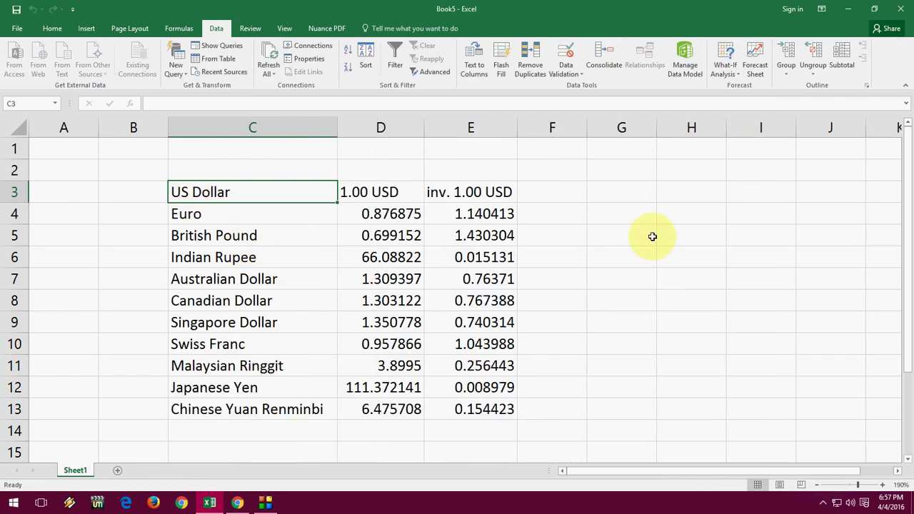
{"action": "left_click_drag", "start_coordinate": [707, 470], "coordinate": [738, 471]}
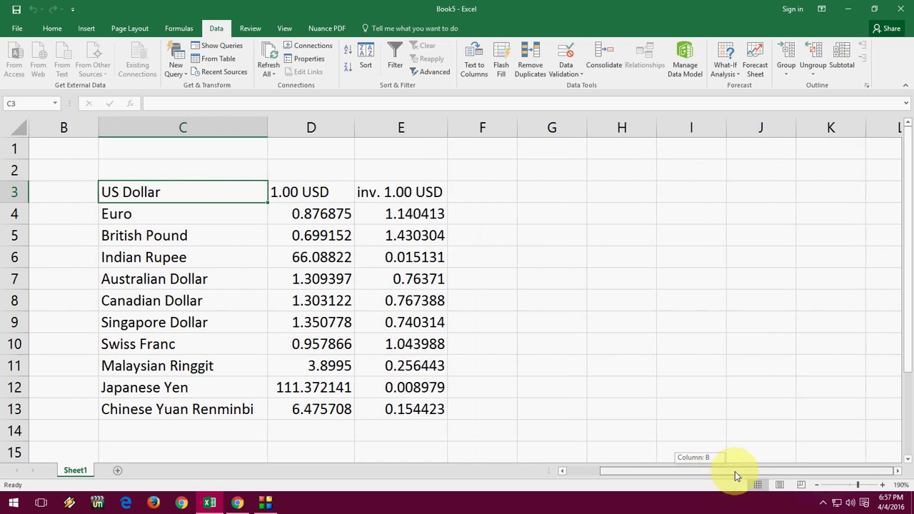
{"action": "left_click", "coordinate": [585, 224]}
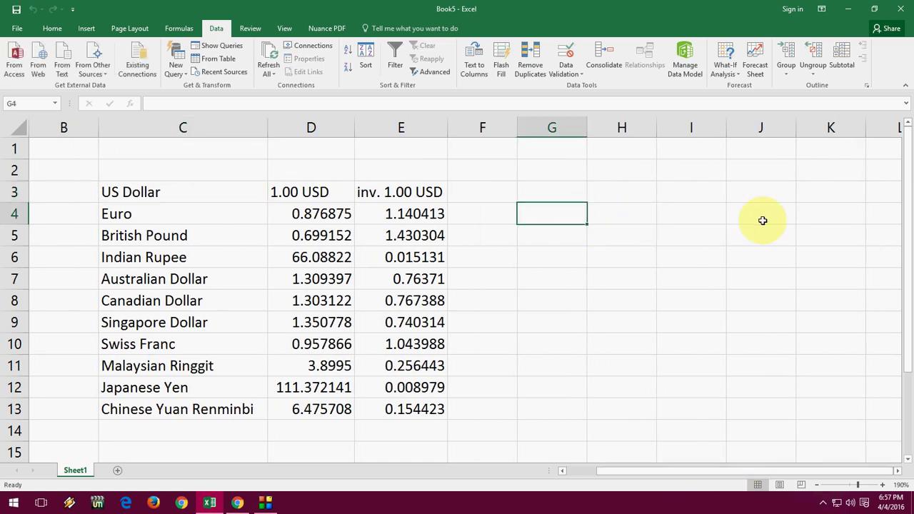
Type the headings Dollar, Euro and Total in H2:J2 and widen column I
{"action": "key", "text": "Up"}
{"action": "key", "text": "Up"}
{"action": "key", "text": "Right"}
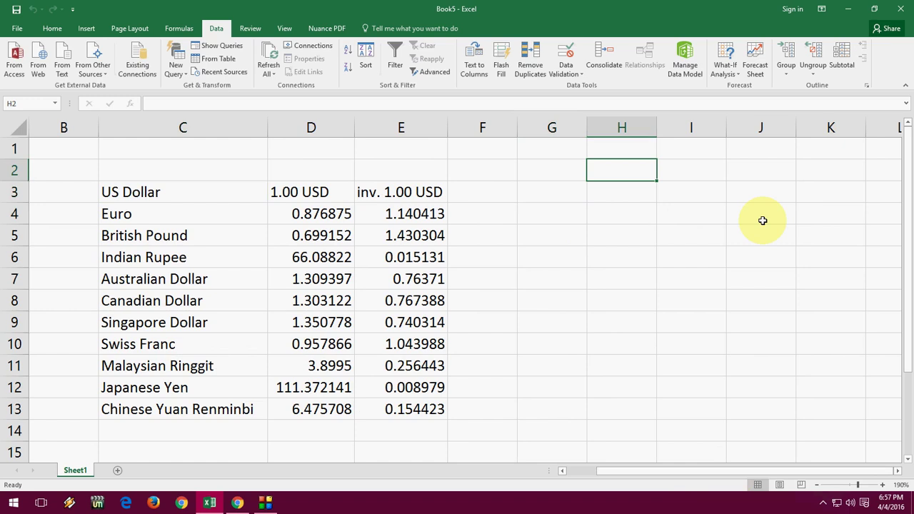
{"action": "type", "text": "Dollar"}
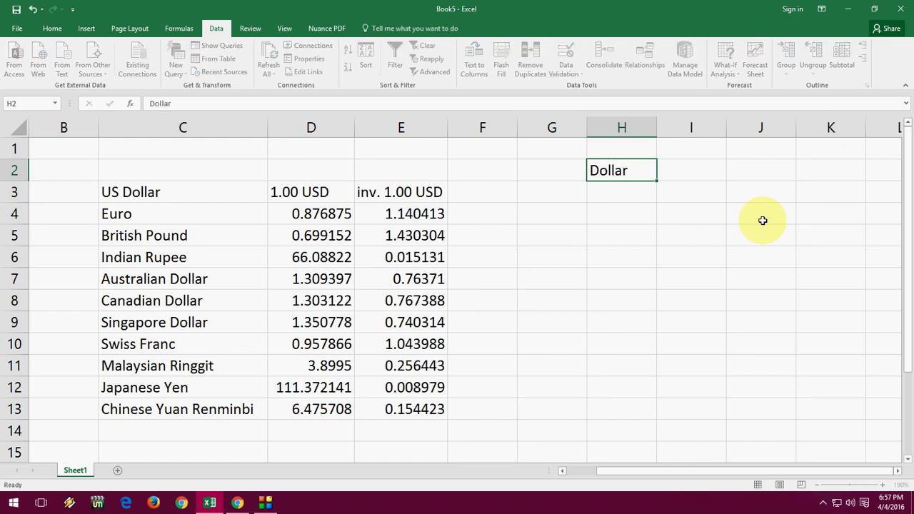
{"action": "key", "text": "Right"}
{"action": "type", "text": "E"}
{"action": "key", "text": "Return"}
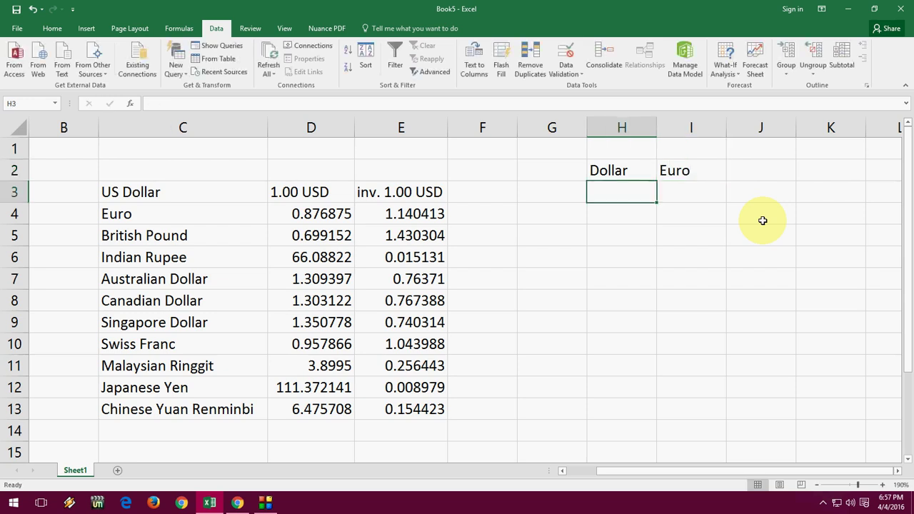
{"action": "key", "text": "Up"}
{"action": "key", "text": "Right"}
{"action": "key", "text": "Right"}
{"action": "type", "text": "Tota"}
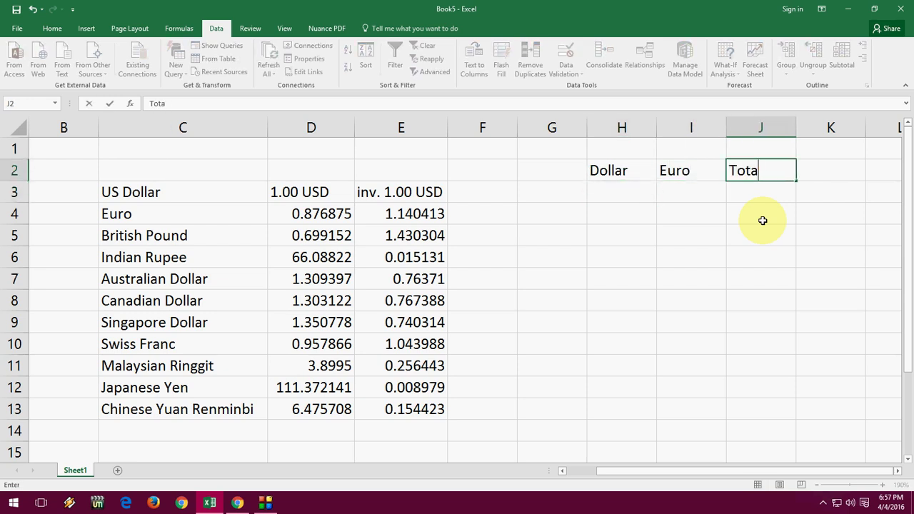
{"action": "key", "text": "Tab"}
{"action": "left_click_drag", "start_coordinate": [726, 126], "coordinate": [751, 126]}
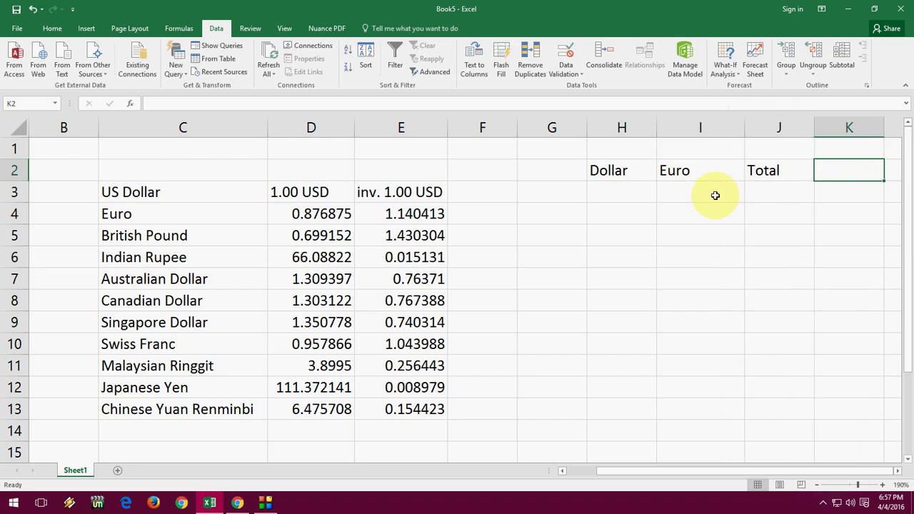
Enter 3 as the Dollar amount in H3
{"action": "left_click", "coordinate": [626, 196]}
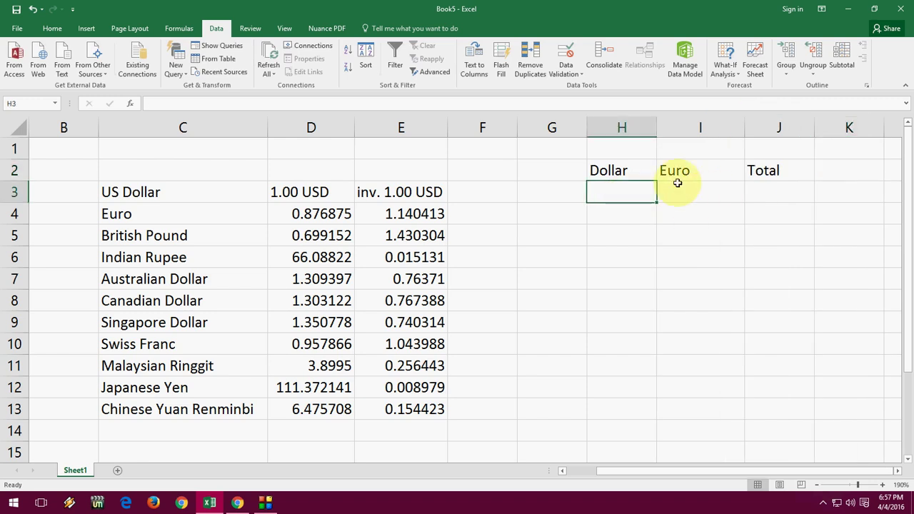
{"action": "type", "text": "3"}
{"action": "key", "text": "Tab"}
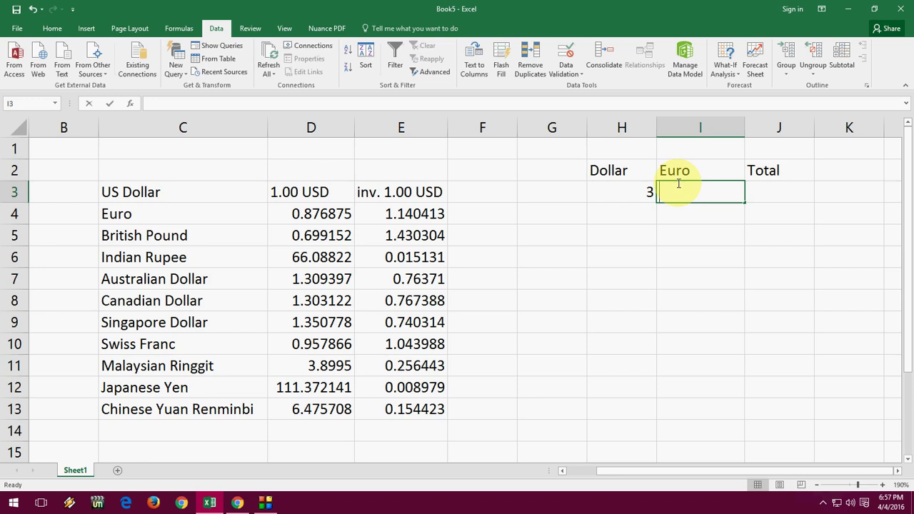
Link I3 to the Euro rate in D4, showing 0.876875, and verify the formula
{"action": "type", "text": "="}
{"action": "key", "text": "Left"}
{"action": "key", "text": "Left"}
{"action": "key", "text": "Left"}
{"action": "key", "text": "Left"}
{"action": "key", "text": "Left"}
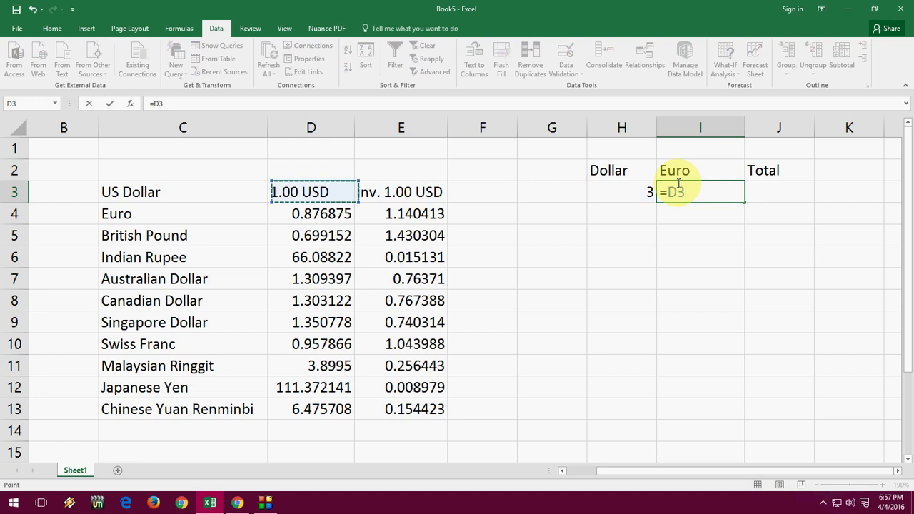
{"action": "key", "text": "Left"}
{"action": "key", "text": "Down"}
{"action": "key", "text": "Right"}
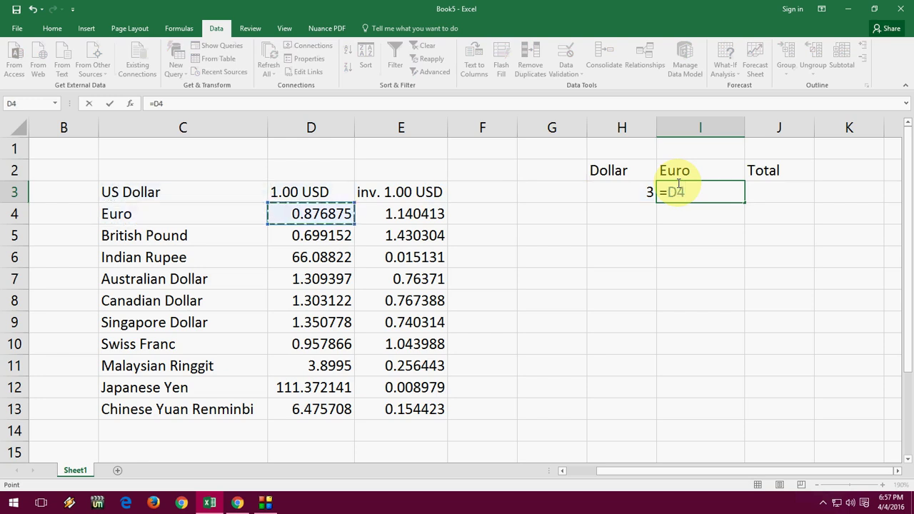
{"action": "key", "text": "Return"}
{"action": "key", "text": "Up"}
{"action": "key", "text": "Right"}
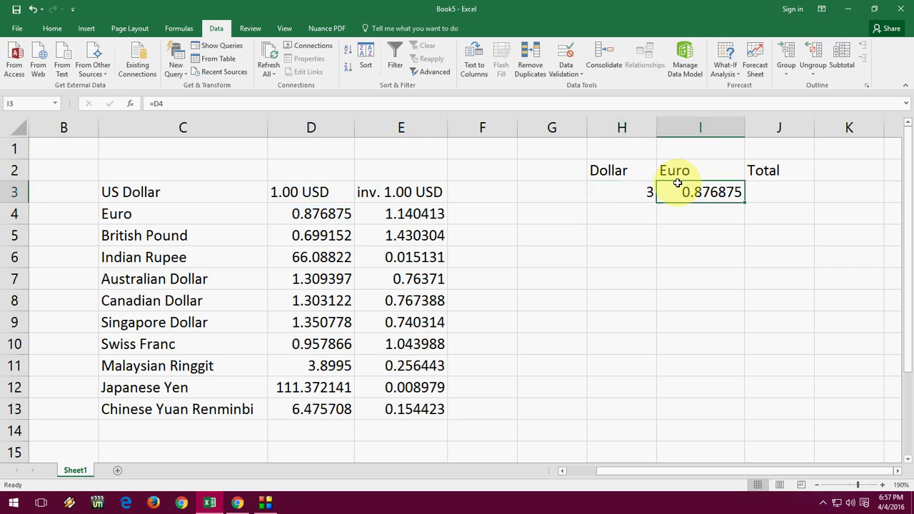
{"action": "double_click", "coordinate": [677, 183]}
{"action": "key", "text": "Escape"}
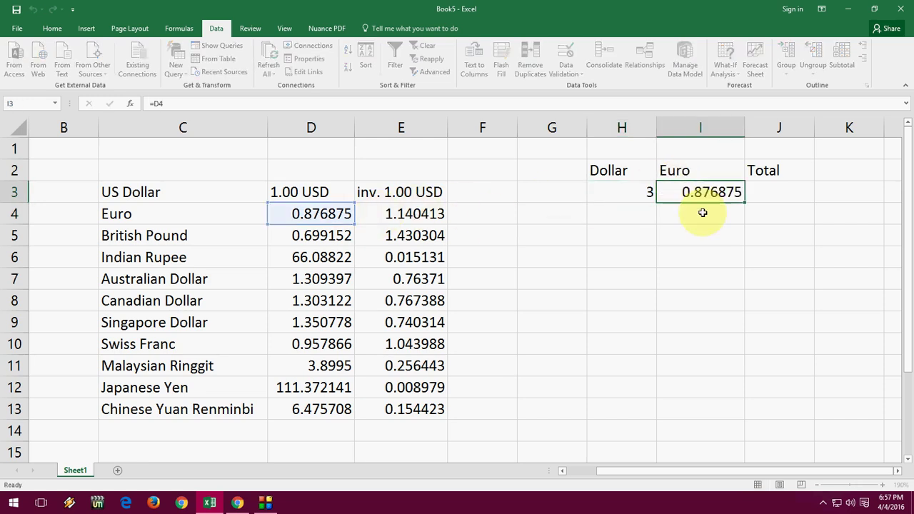
{"action": "left_click", "coordinate": [780, 193]}
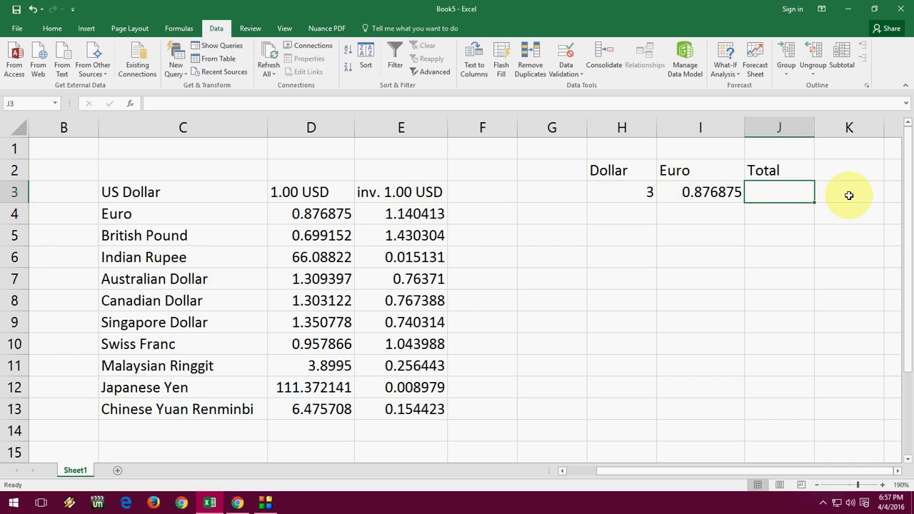
Enter =H3*I3 in J3 so the Total reads 2.630625, and verify the formula
{"action": "type", "text": "="}
{"action": "key", "text": "Left"}
{"action": "key", "text": "Left"}
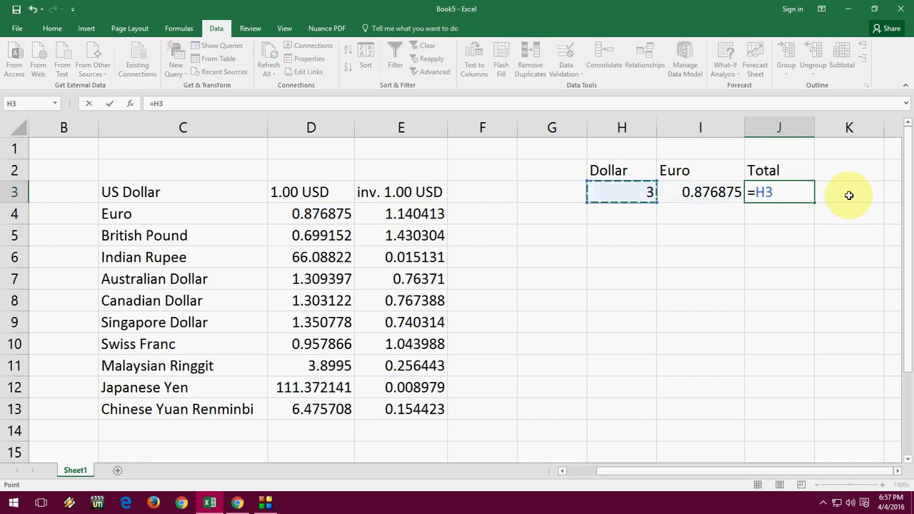
{"action": "key", "text": "Left"}
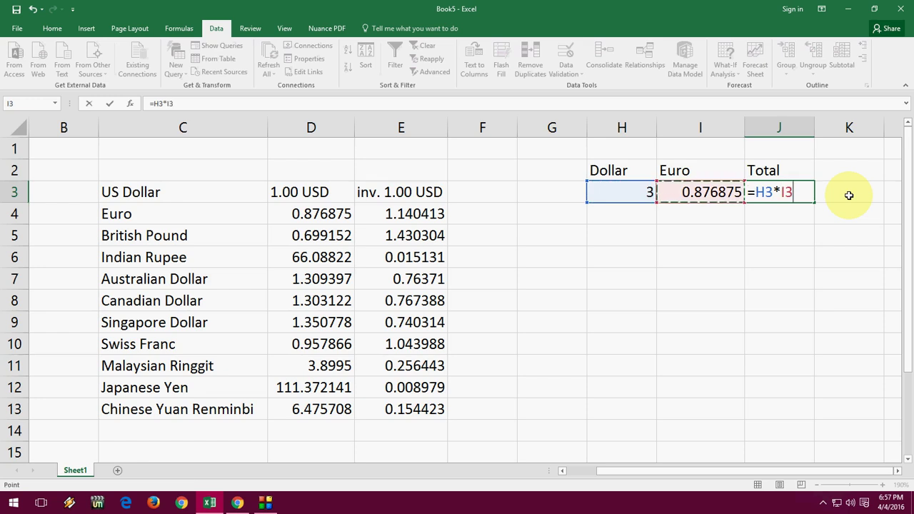
{"action": "key", "text": "ctrl+Return"}
{"action": "key", "text": "F2"}
{"action": "key", "text": "Escape"}
{"action": "key", "text": "Left"}
{"action": "key", "text": "Down"}
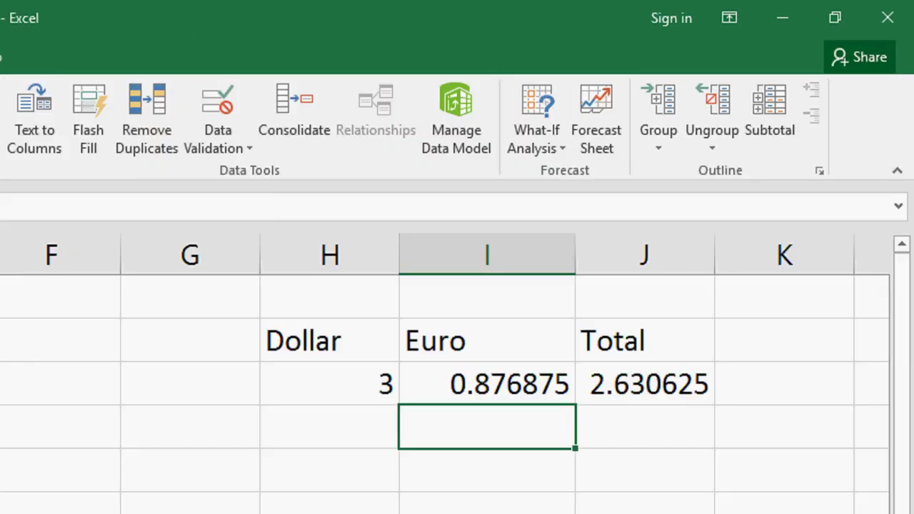
{"action": "left_click", "coordinate": [116, 100]}
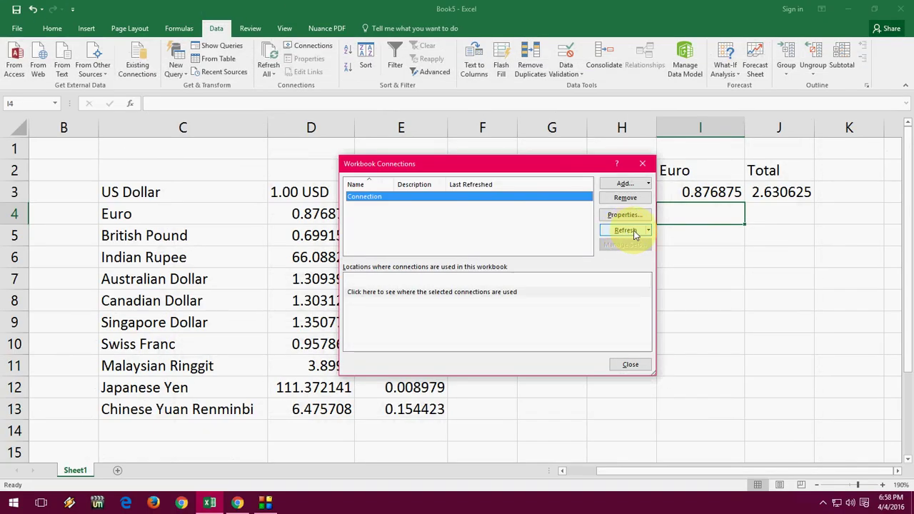
Refresh the X-Rates connection so Euro reads 0.87697 and Total 2.63091, then close the list
{"action": "left_click", "coordinate": [633, 231]}
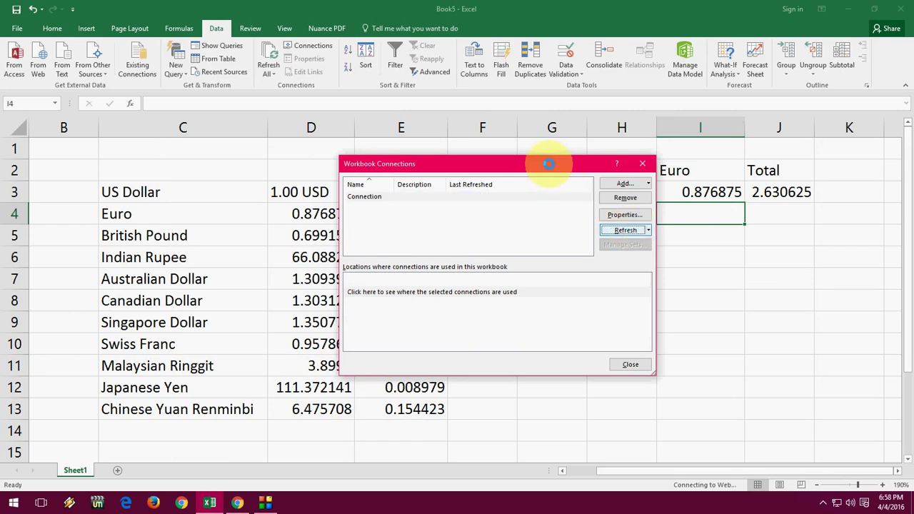
{"action": "left_click_drag", "start_coordinate": [548, 163], "coordinate": [715, 227]}
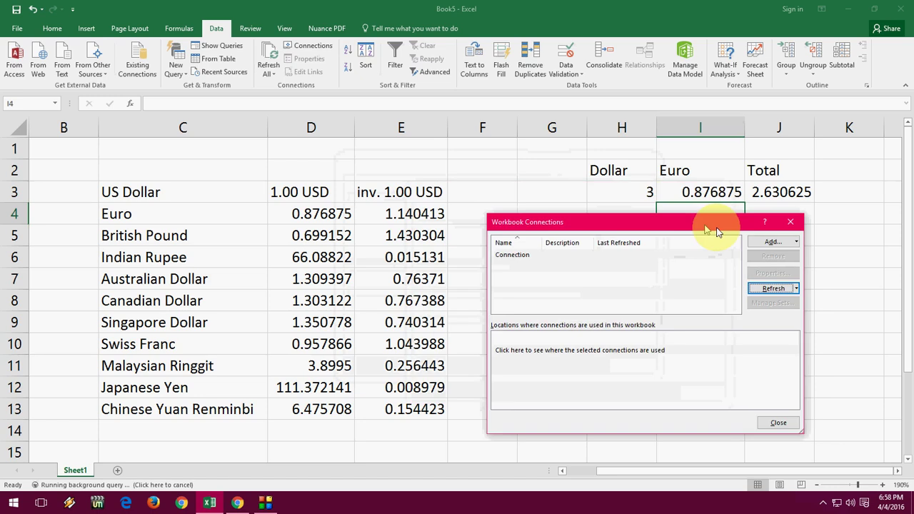
{"action": "left_click", "coordinate": [798, 429]}
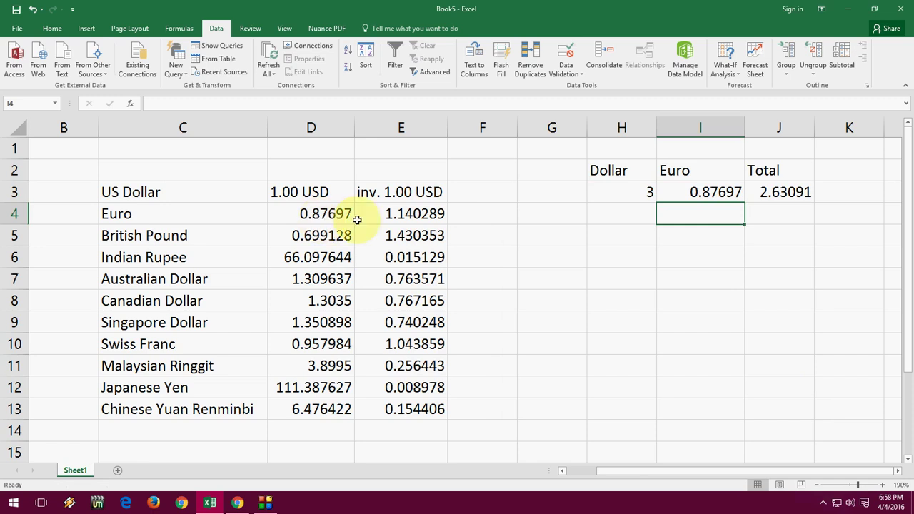
{"action": "left_click", "coordinate": [706, 193]}
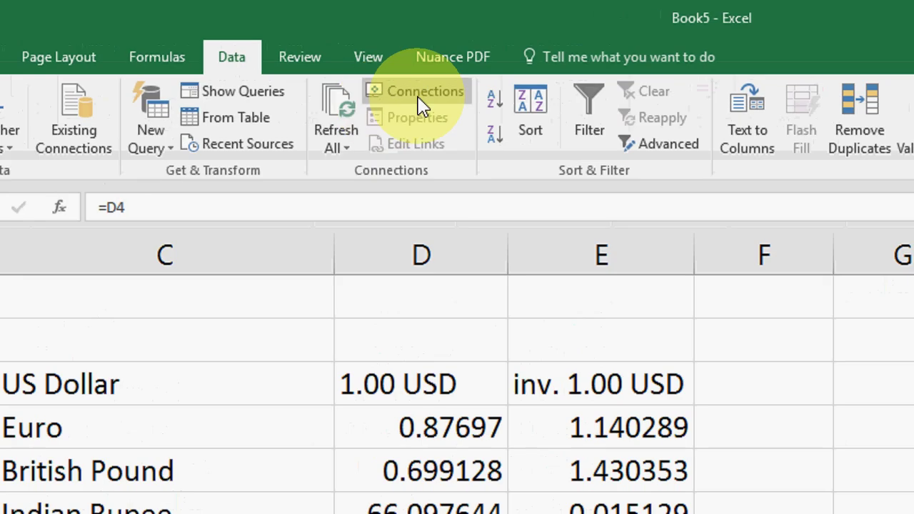
Set the web connection to refresh every 10 minutes and when the file opens
{"action": "left_click", "coordinate": [423, 107]}
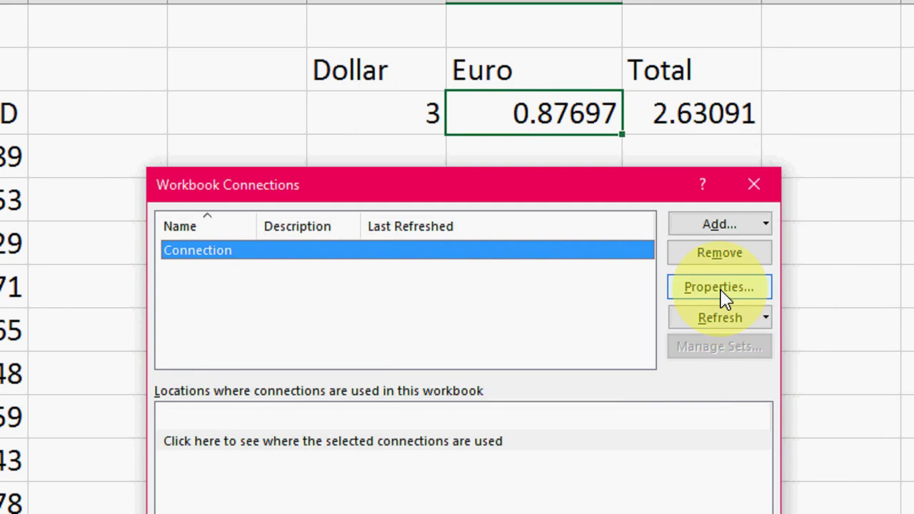
{"action": "left_click", "coordinate": [720, 288]}
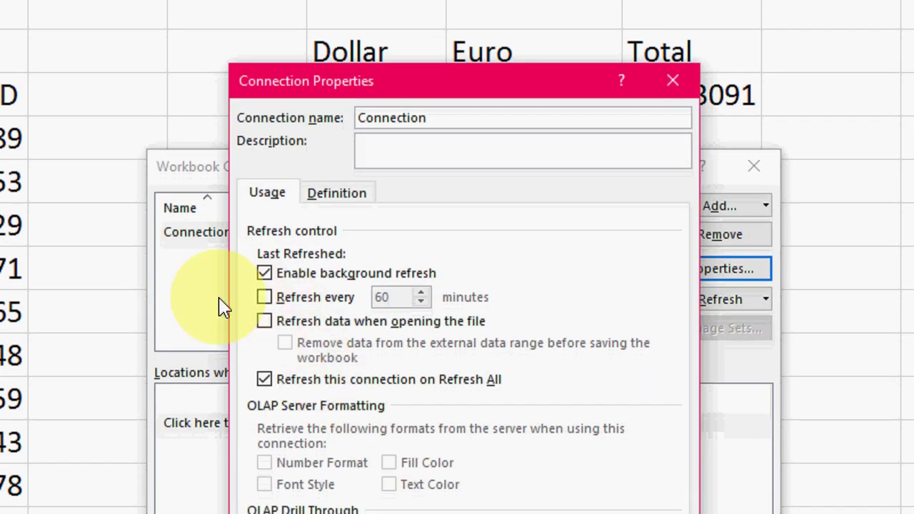
{"action": "left_click", "coordinate": [313, 299]}
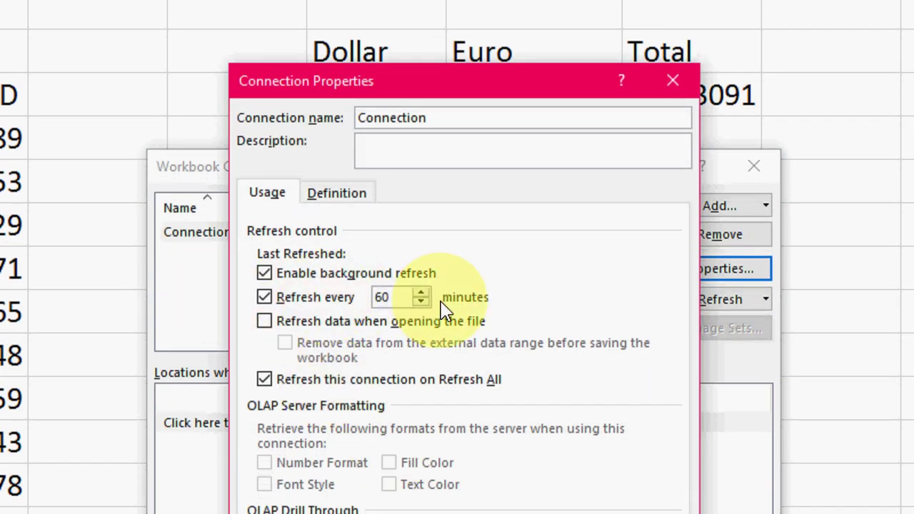
{"action": "key", "text": "Tab"}
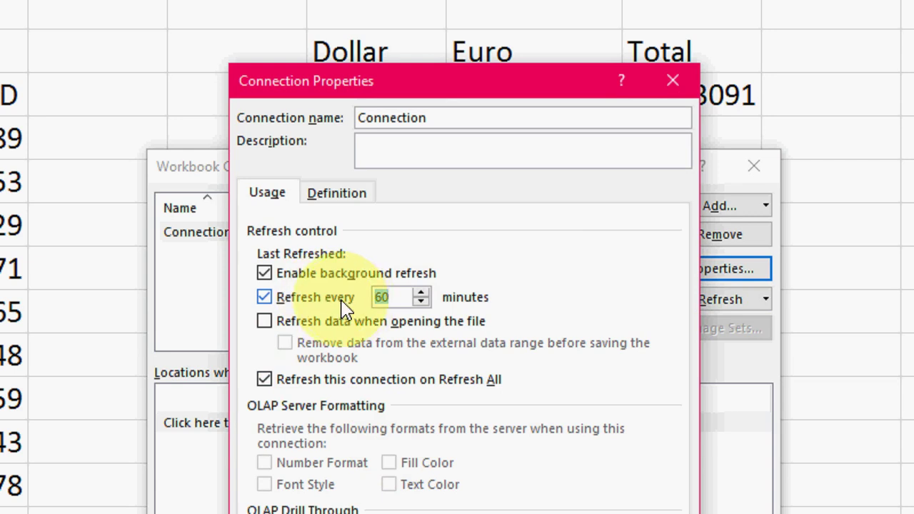
{"action": "left_click", "coordinate": [341, 301]}
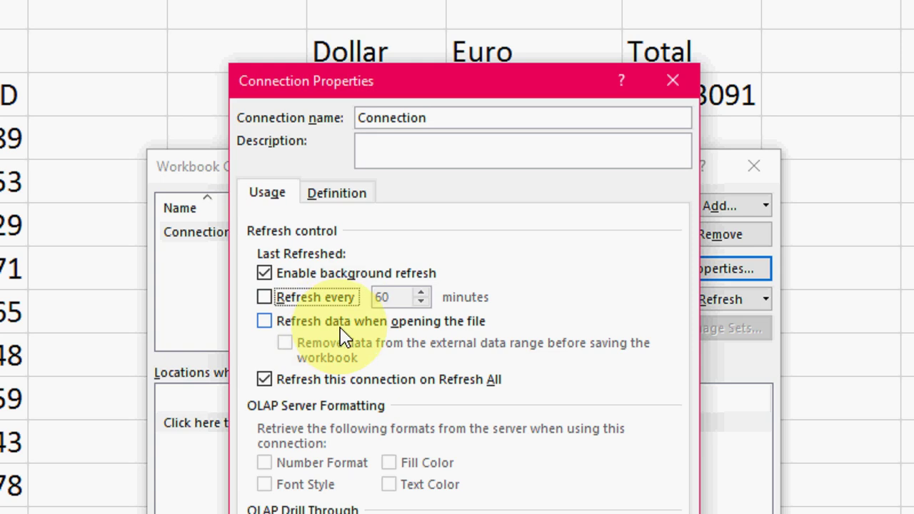
{"action": "left_click", "coordinate": [298, 330]}
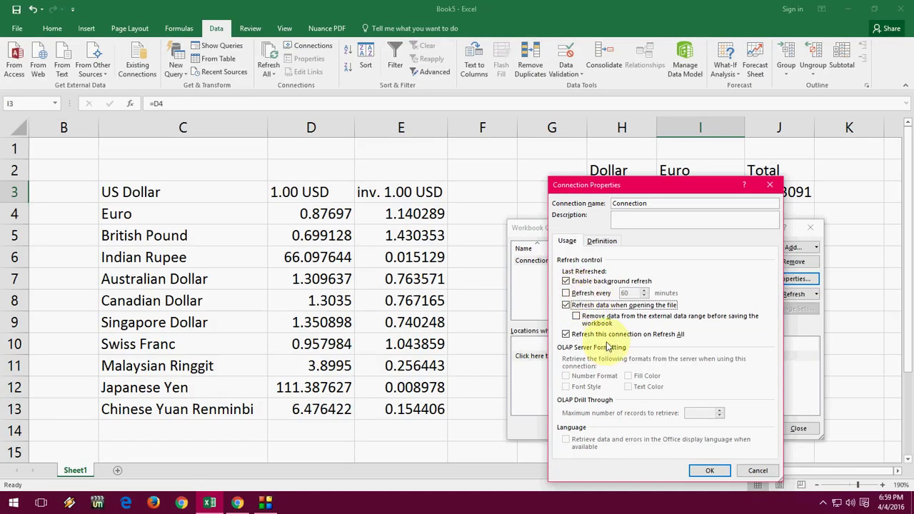
{"action": "left_click", "coordinate": [580, 293]}
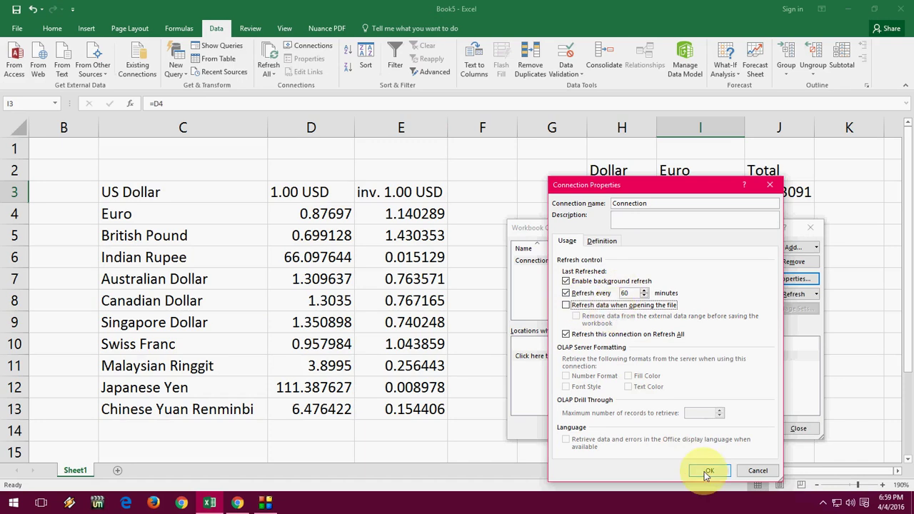
{"action": "double_click", "coordinate": [626, 293]}
{"action": "type", "text": "10"}
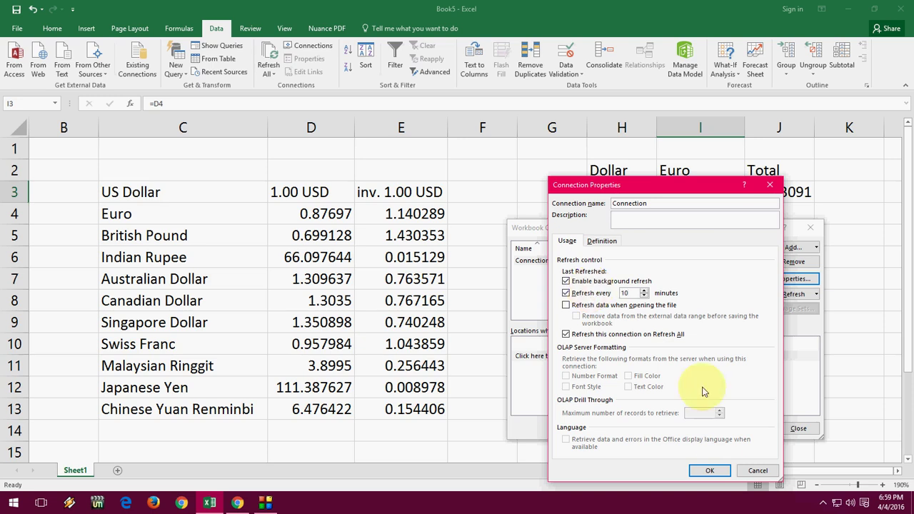
{"action": "left_click", "coordinate": [709, 470]}
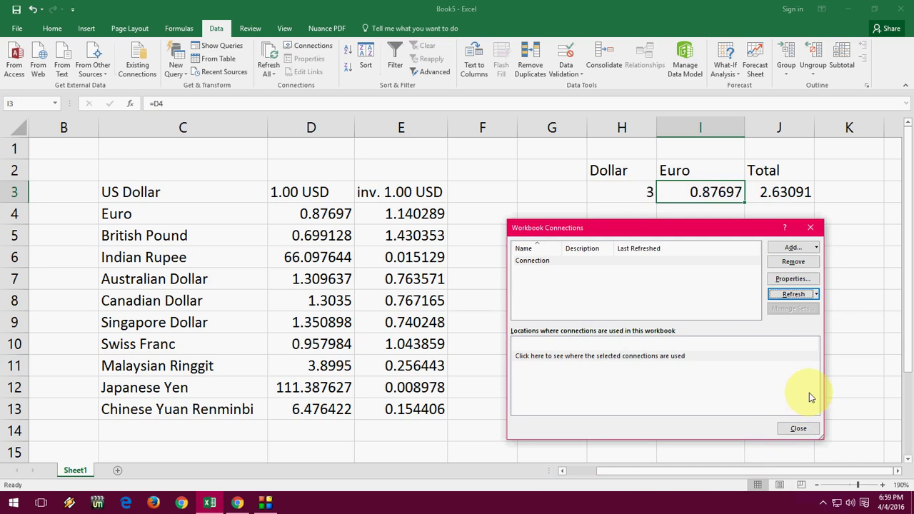
{"action": "left_click", "coordinate": [798, 428]}
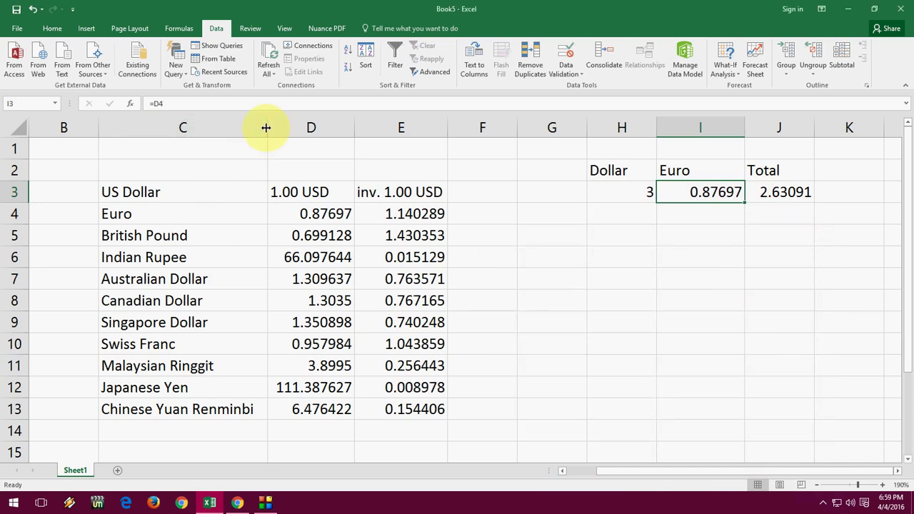
Squeeze columns C, D, E, F and G nearly shut so the Dollar, Euro and Total block shows
{"action": "left_click_drag", "start_coordinate": [267, 129], "coordinate": [102, 137]}
{"action": "left_click_drag", "start_coordinate": [191, 123], "coordinate": [104, 127]}
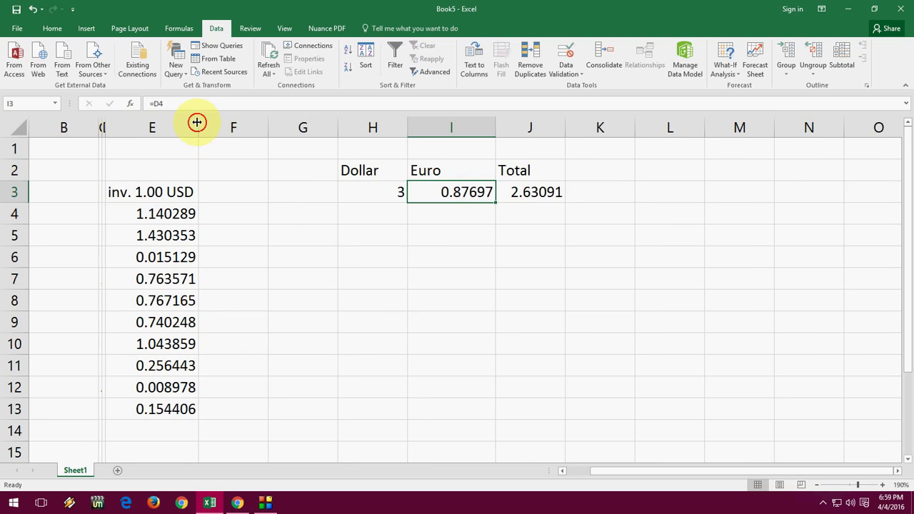
{"action": "left_click_drag", "start_coordinate": [198, 128], "coordinate": [105, 132]}
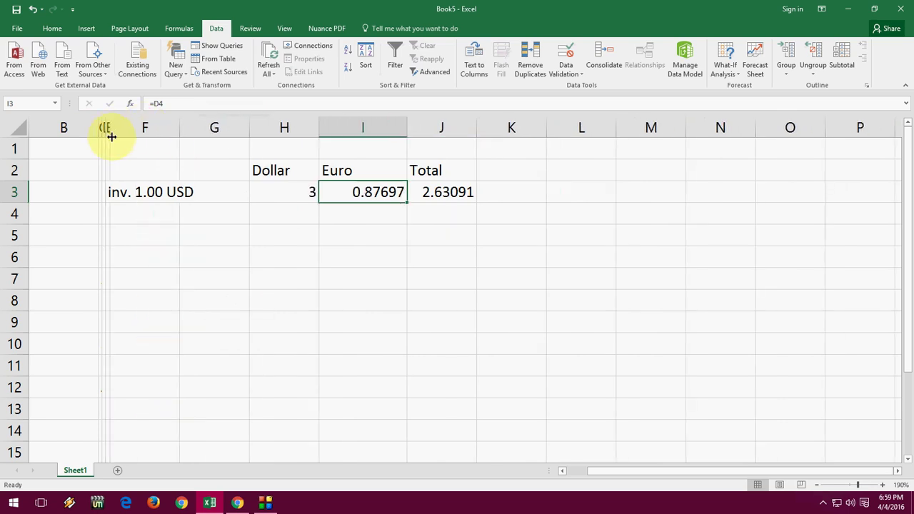
{"action": "left_click_drag", "start_coordinate": [179, 127], "coordinate": [122, 127]}
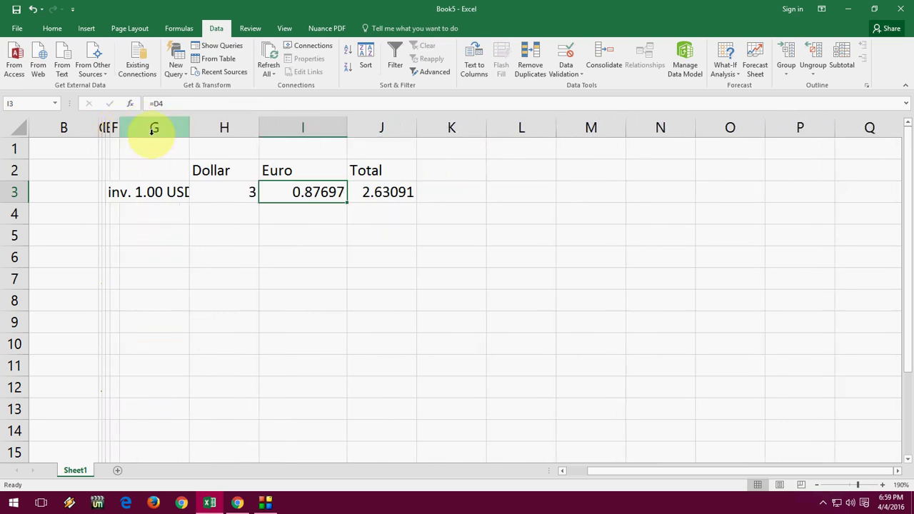
{"action": "left_click", "coordinate": [218, 253]}
{"action": "left_click_drag", "start_coordinate": [190, 127], "coordinate": [289, 143]}
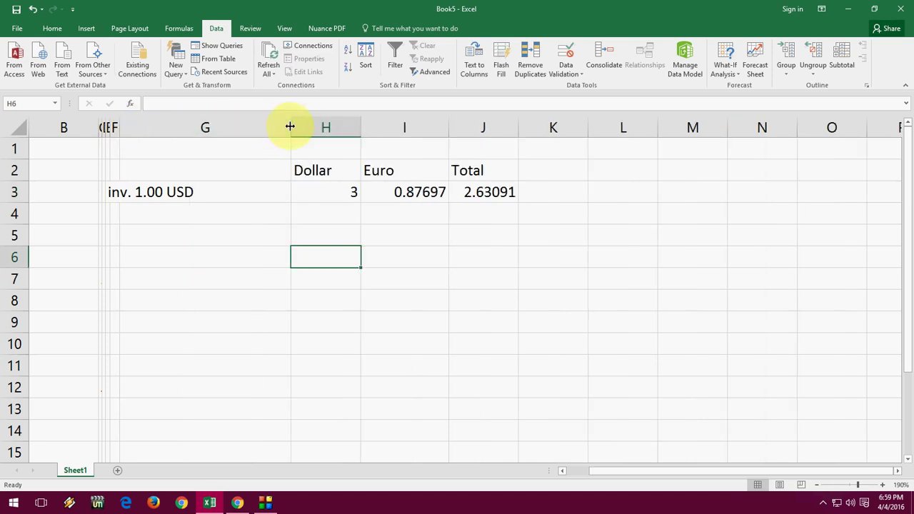
{"action": "left_click_drag", "start_coordinate": [290, 127], "coordinate": [122, 128]}
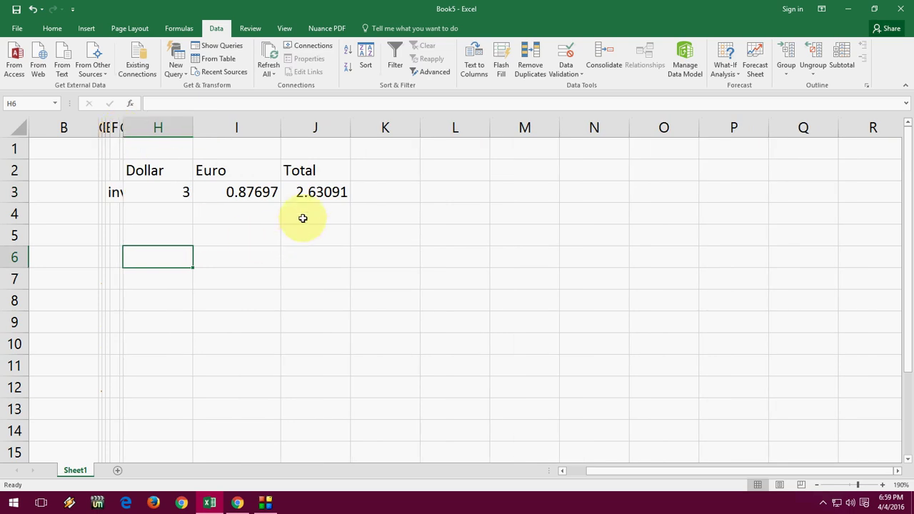
Set I4 to =I3 and fill the Euro rate down through I9
{"action": "left_click", "coordinate": [269, 214]}
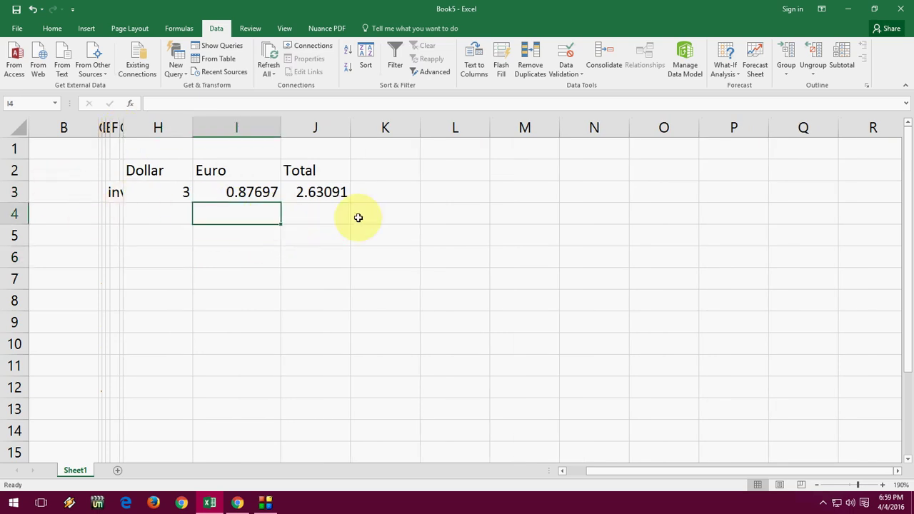
{"action": "type", "text": "="}
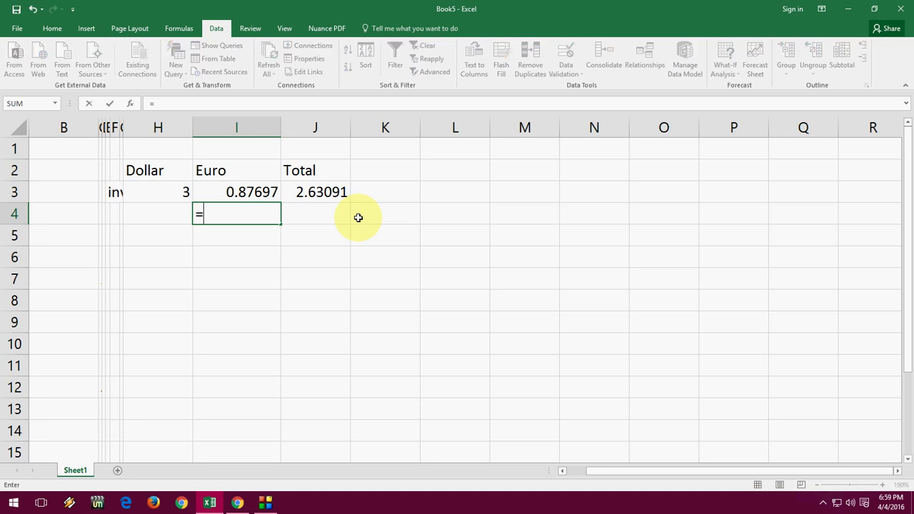
{"action": "key", "text": "Up"}
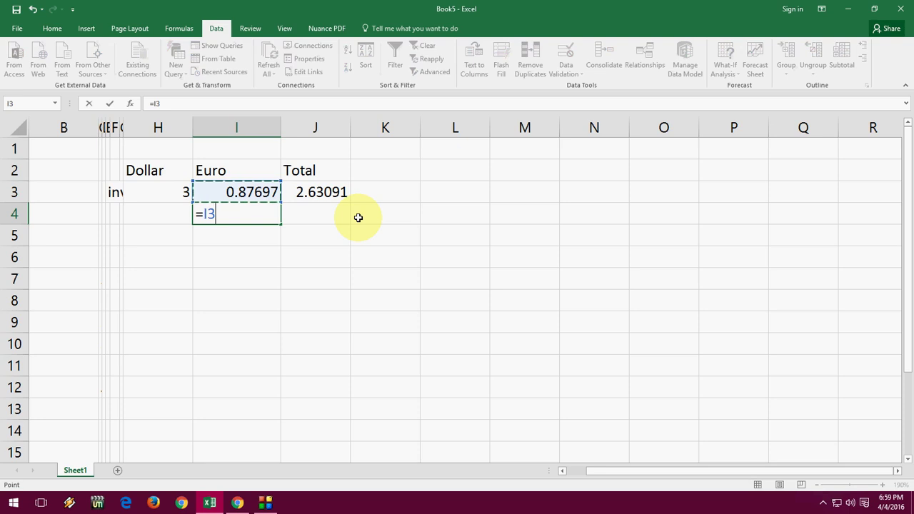
{"action": "key", "text": "Return"}
{"action": "key", "text": "Up"}
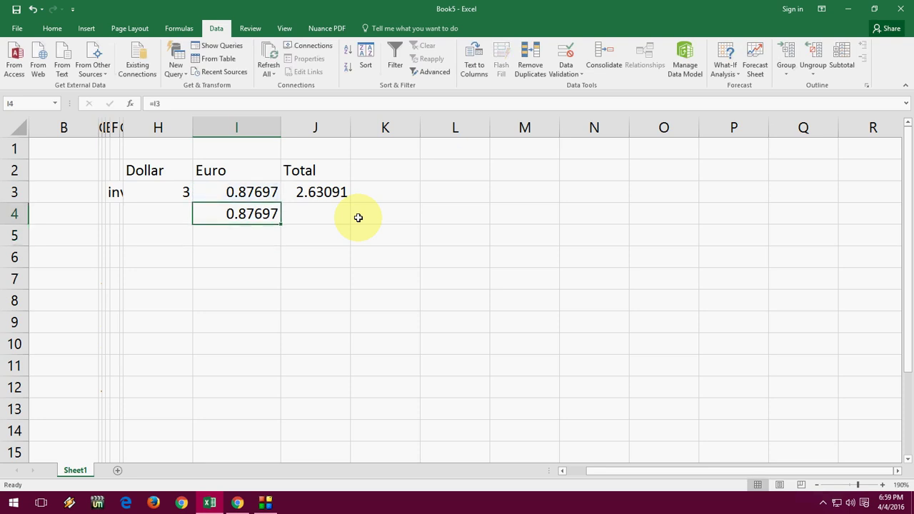
{"action": "key", "text": "shift+Down"}
{"action": "key", "text": "shift+Down"}
{"action": "key", "text": "shift+Down"}
{"action": "key", "text": "shift+Down"}
{"action": "key", "text": "shift+Down"}
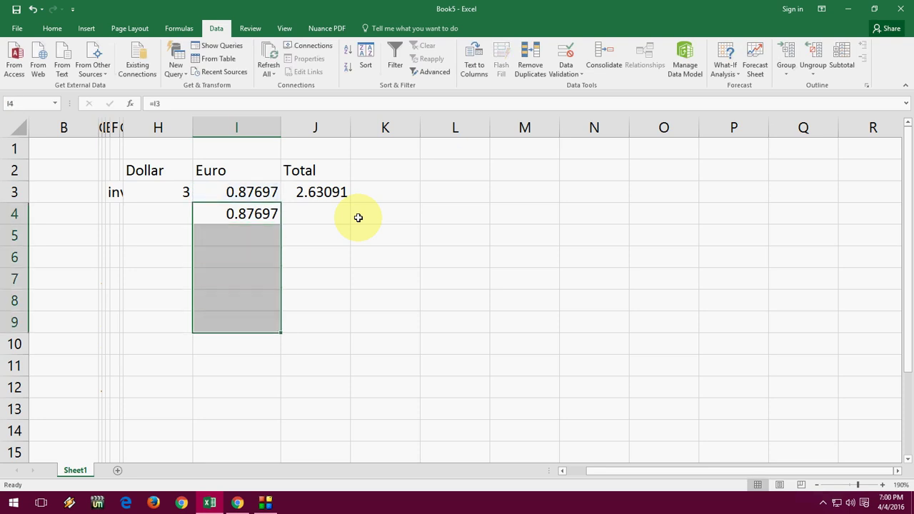
{"action": "key", "text": "ctrl+d"}
Enter Dollar amounts 50, 30, 30 and 150 in H4 through H7
{"action": "key", "text": "Left"}
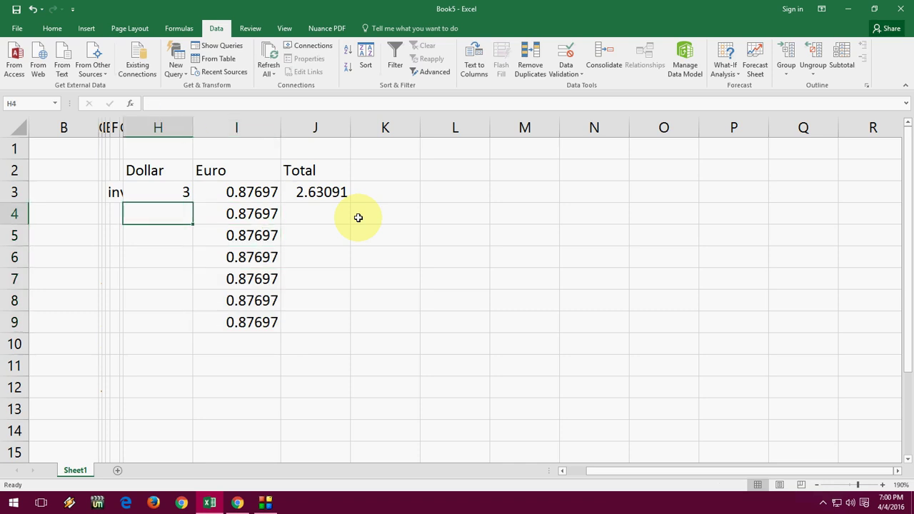
{"action": "type", "text": "50"}
{"action": "key", "text": "Return"}
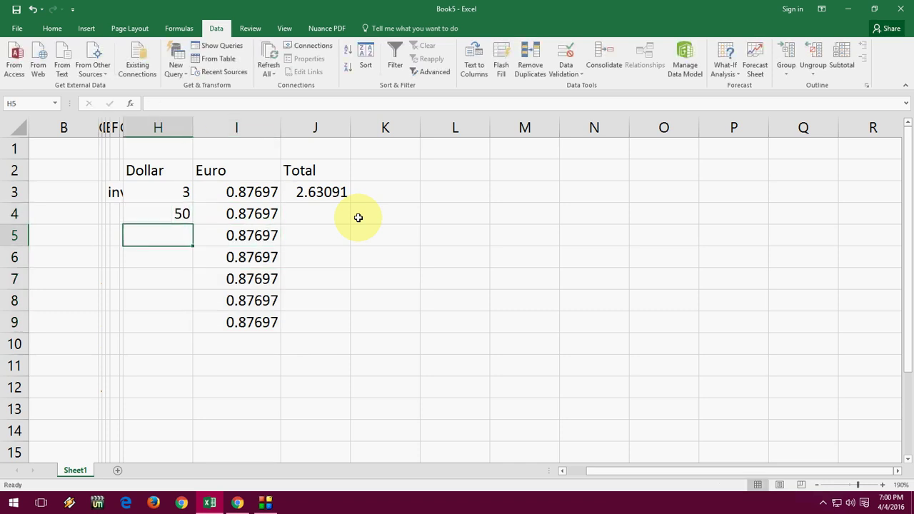
{"action": "type", "text": "30"}
{"action": "key", "text": "Return"}
{"action": "type", "text": "30"}
{"action": "key", "text": "Return"}
{"action": "key", "text": "Right"}
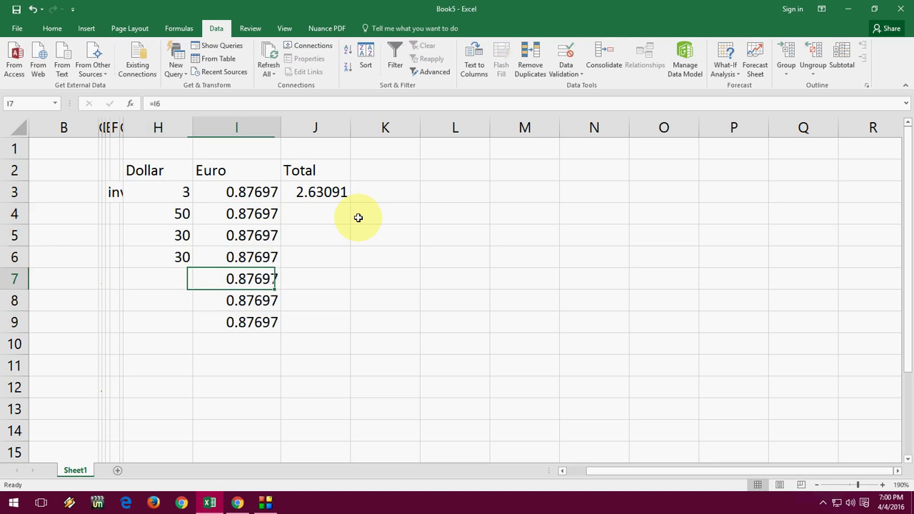
{"action": "key", "text": "Left"}
{"action": "type", "text": "150"}
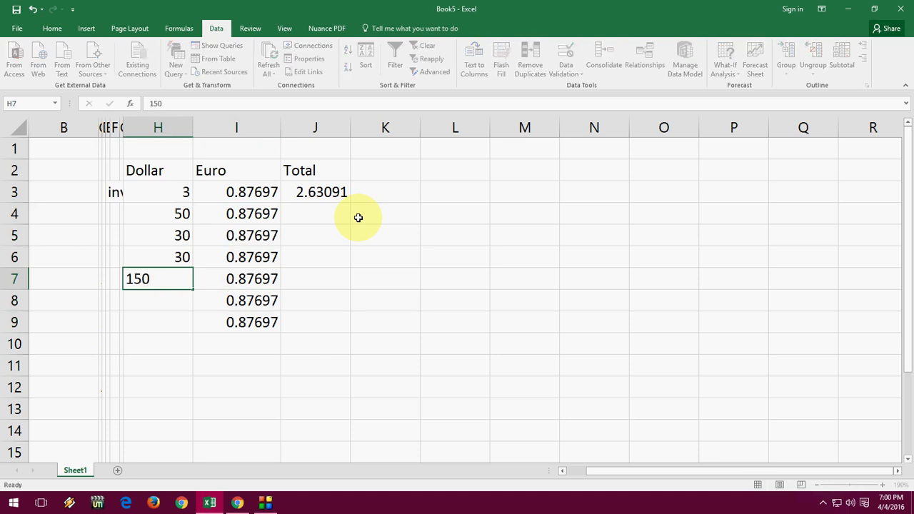
{"action": "key", "text": "Return"}
{"action": "key", "text": "Up"}
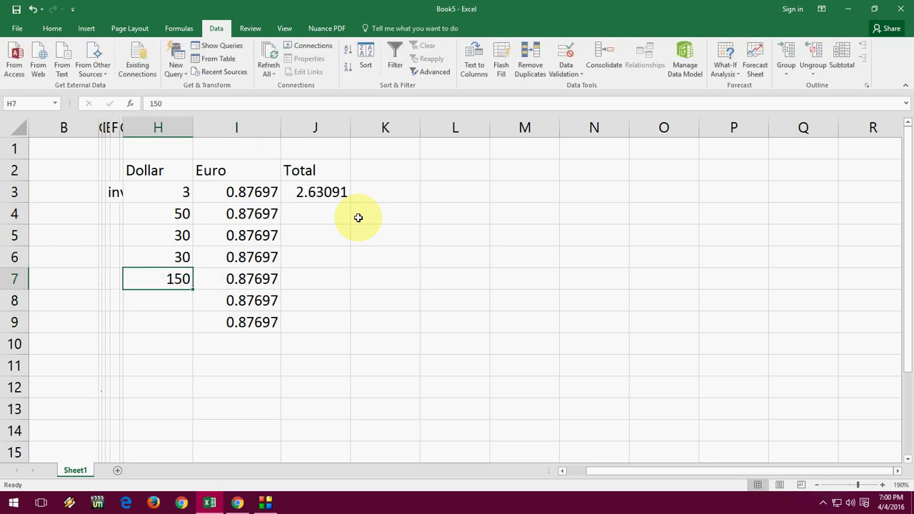
{"action": "key", "text": "Up"}
Fill the =H3*I3 Total formula from J3 down to J9 and check the copied references
{"action": "key", "text": "Right"}
{"action": "key", "text": "Right"}
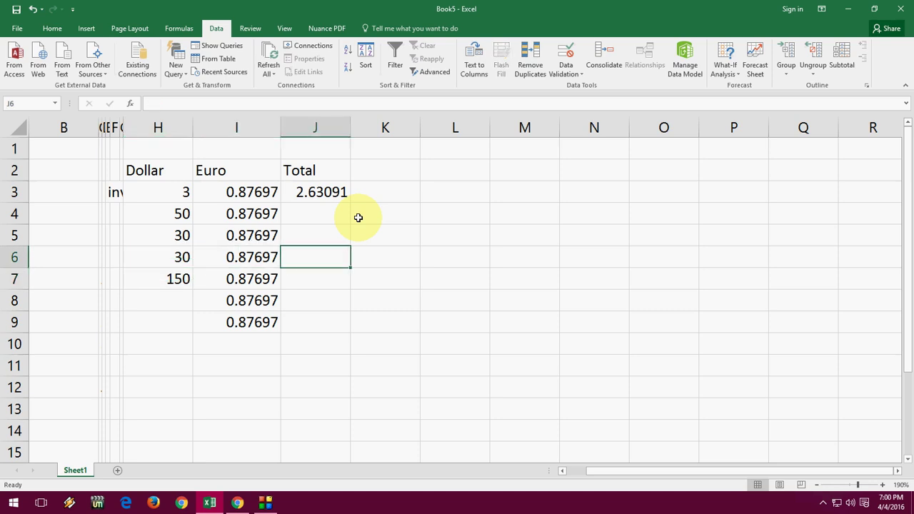
{"action": "key", "text": "Up"}
{"action": "key", "text": "Up"}
{"action": "key", "text": "Up"}
{"action": "key", "text": "shift+Down"}
{"action": "key", "text": "shift+Down"}
{"action": "key", "text": "shift+Down"}
{"action": "key", "text": "shift+Down"}
{"action": "key", "text": "shift+Down"}
{"action": "key", "text": "shift+Down"}
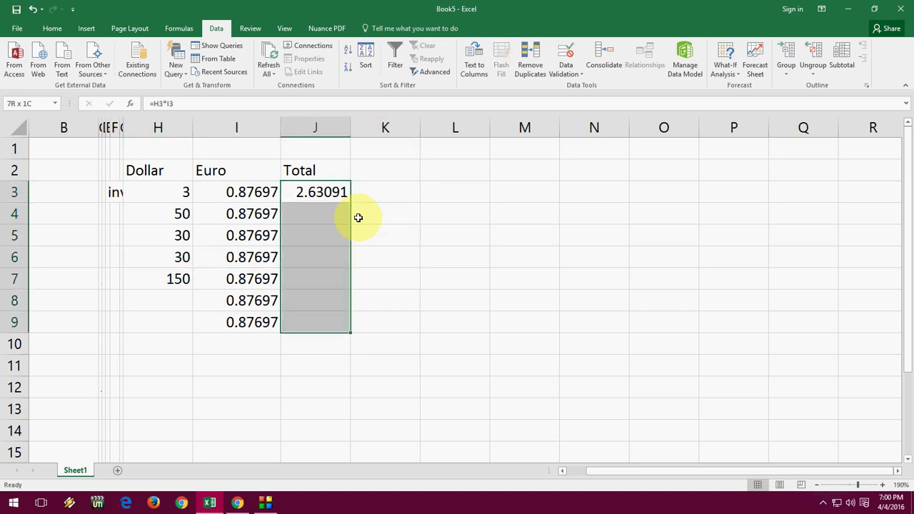
{"action": "key", "text": "ctrl+d"}
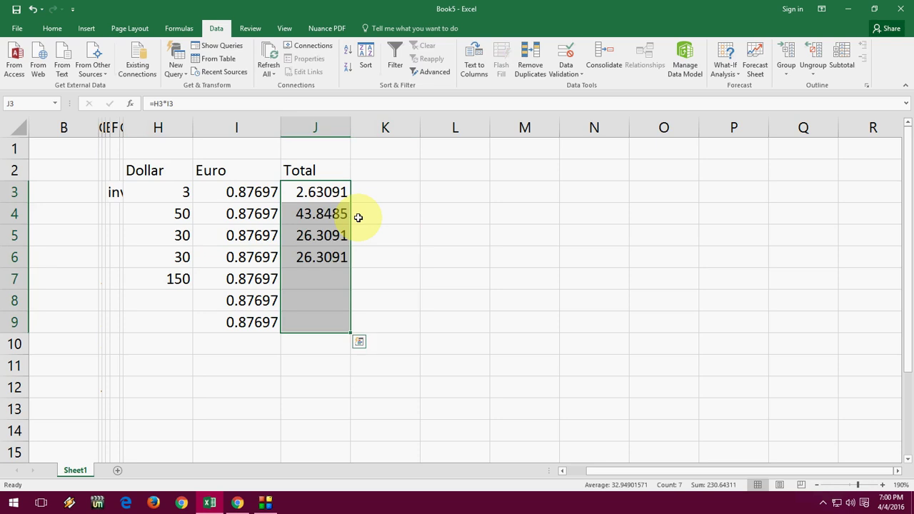
{"action": "key", "text": "Down"}
{"action": "key", "text": "Down"}
{"action": "key", "text": "Down"}
{"action": "key", "text": "Down"}
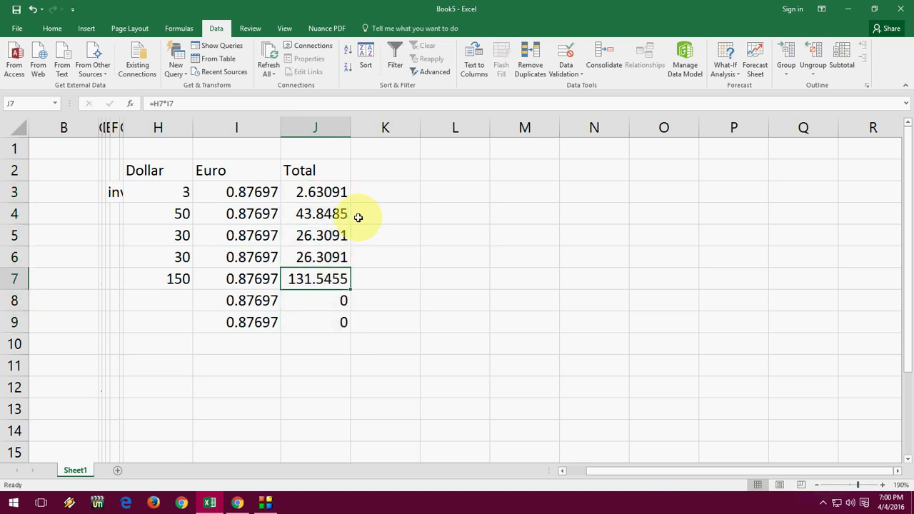
{"action": "key", "text": "F3"}
{"action": "key", "text": "Escape"}
{"action": "key", "text": "Left"}
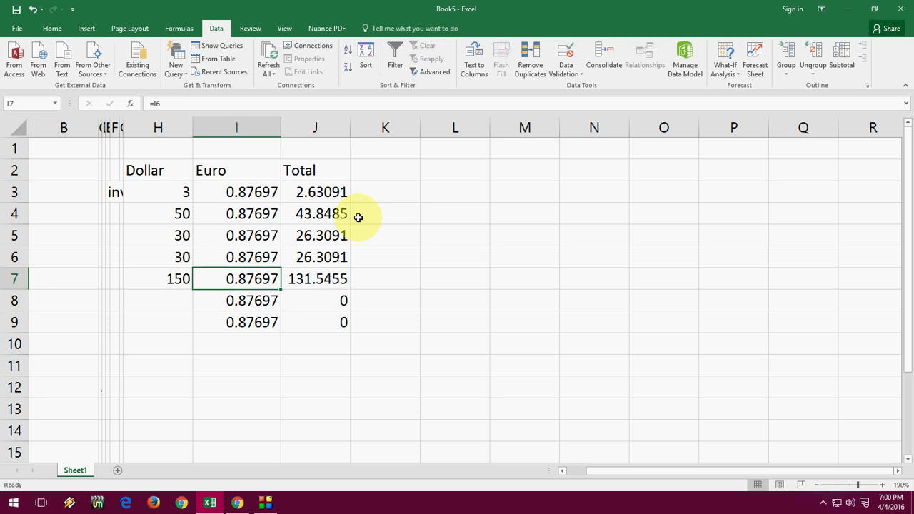
Refresh the web connection in Workbook Connections, updating the Euro rate to 0.876866
{"action": "left_click", "coordinate": [312, 47]}
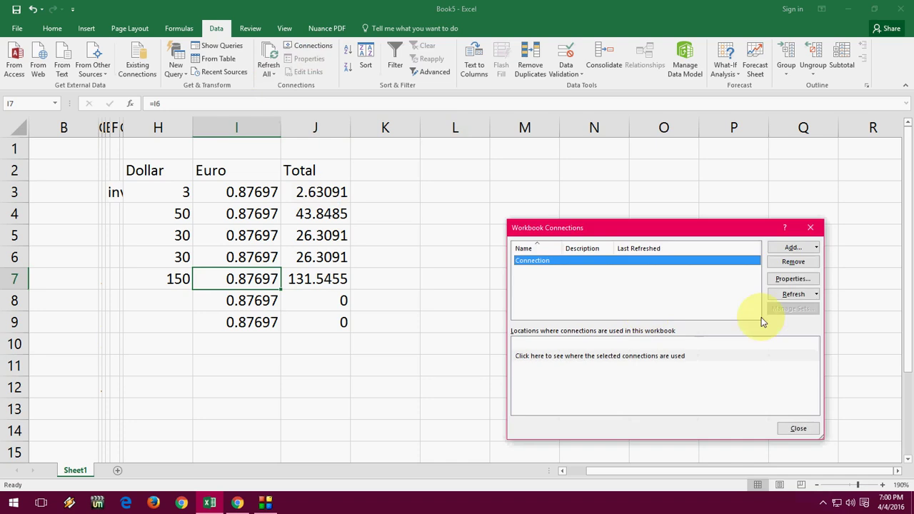
{"action": "left_click", "coordinate": [798, 295]}
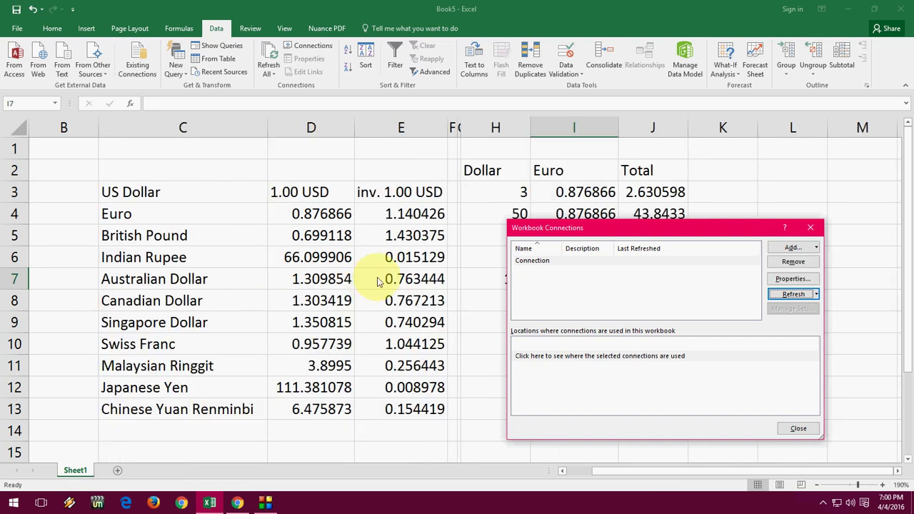
{"action": "left_click", "coordinate": [786, 431]}
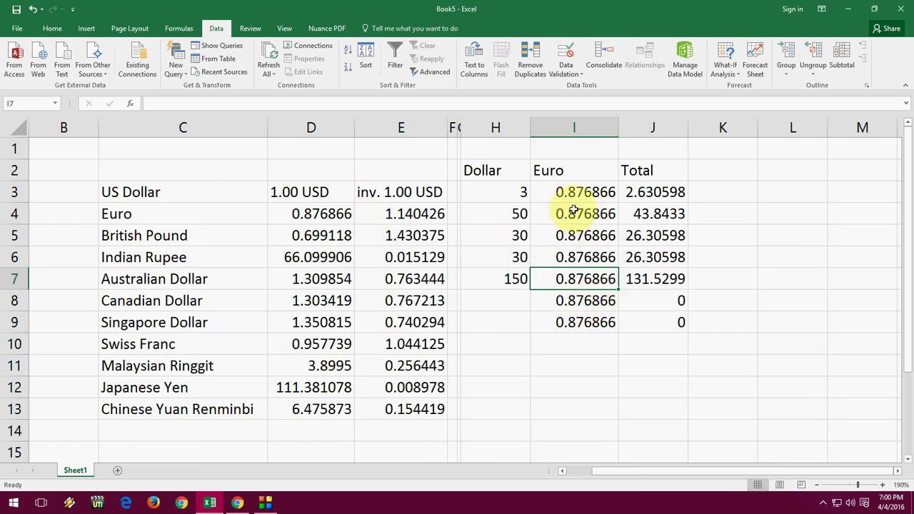
{"action": "left_click", "coordinate": [658, 378]}
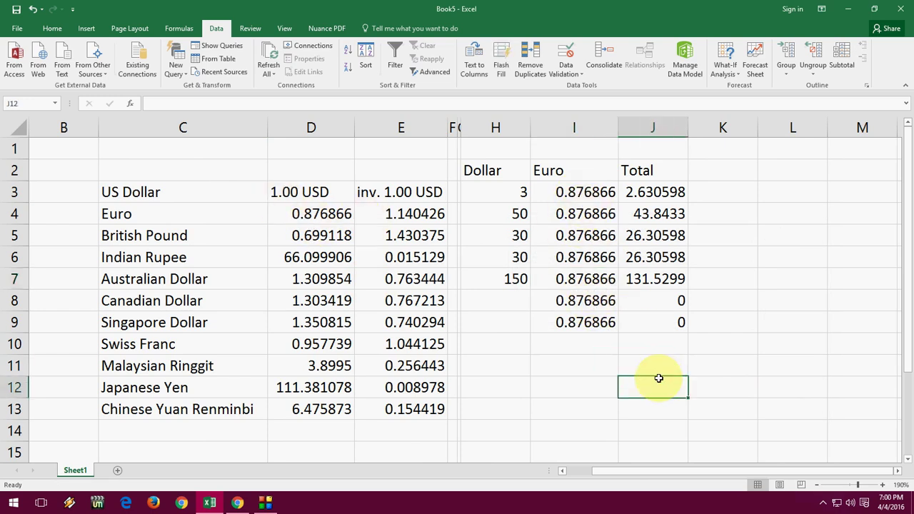